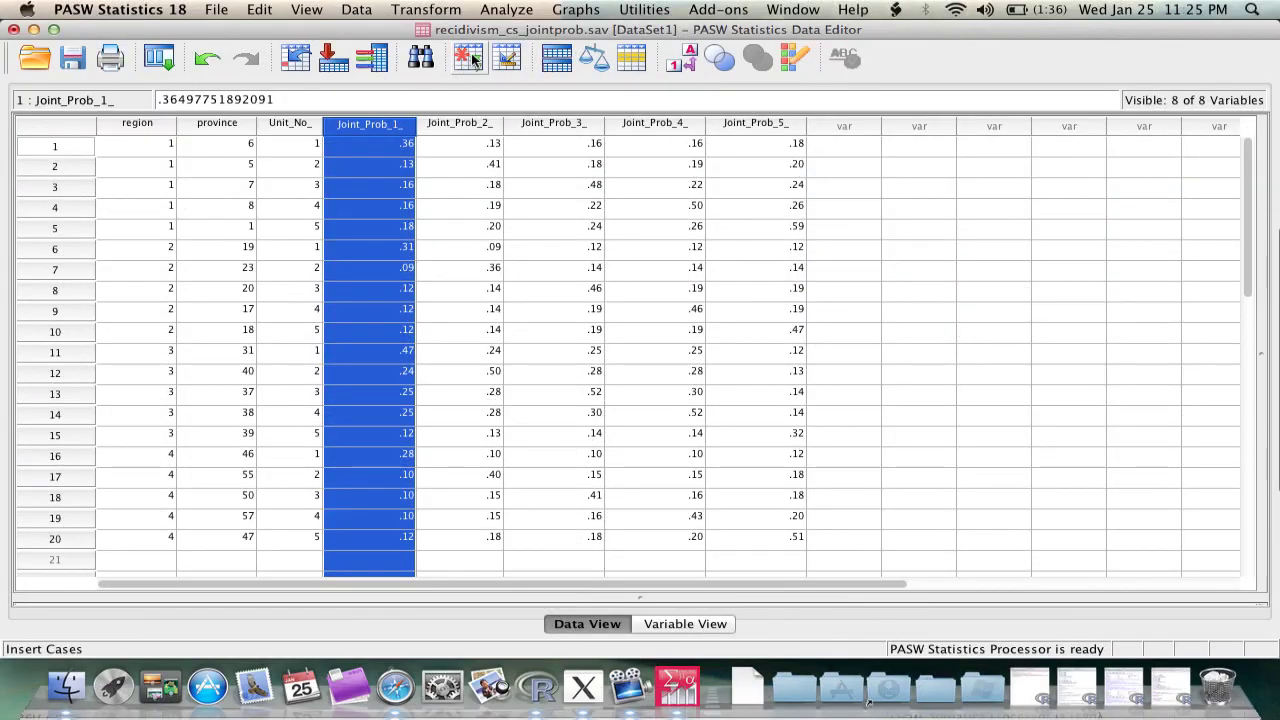
- Open the Analyze menu to reach the General Linear Model procedures
click(505, 12)
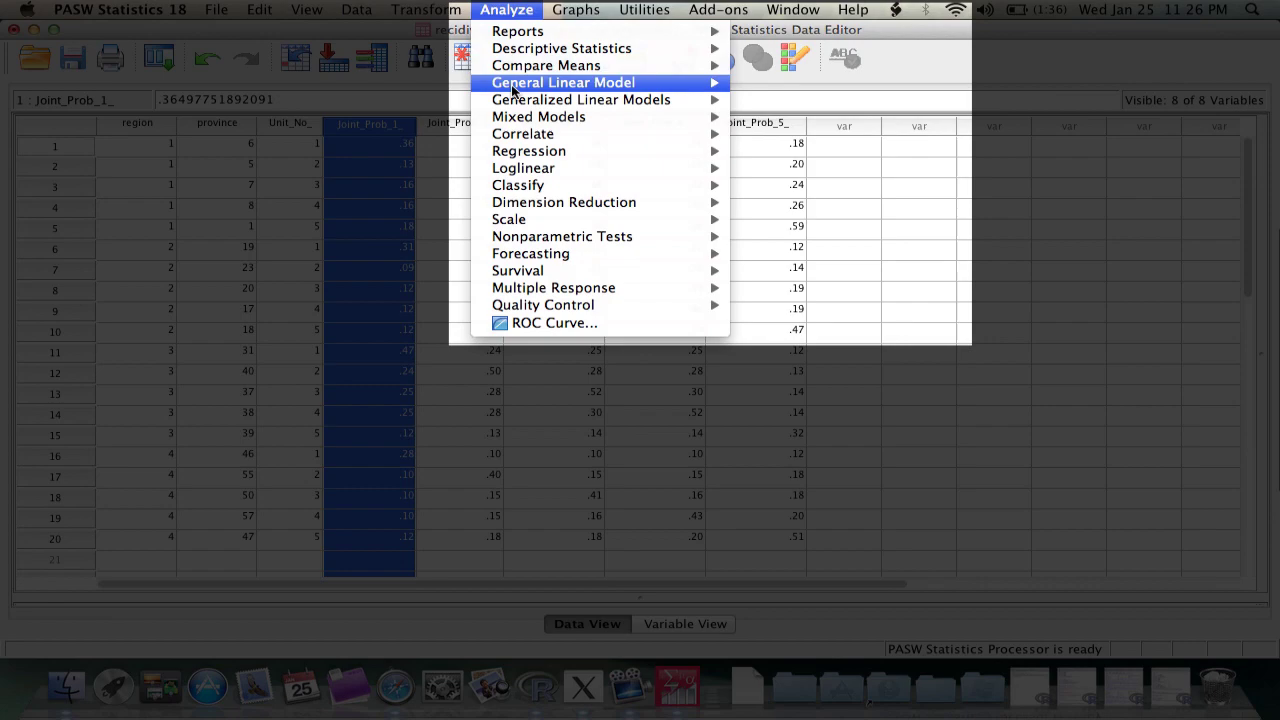
- Paste Univariate syntax with Joint_Prob_1_ as dependent variable and Joint_Prob_4_ as random factor
mouse_move(530, 134)
mouse_move(590, 83)
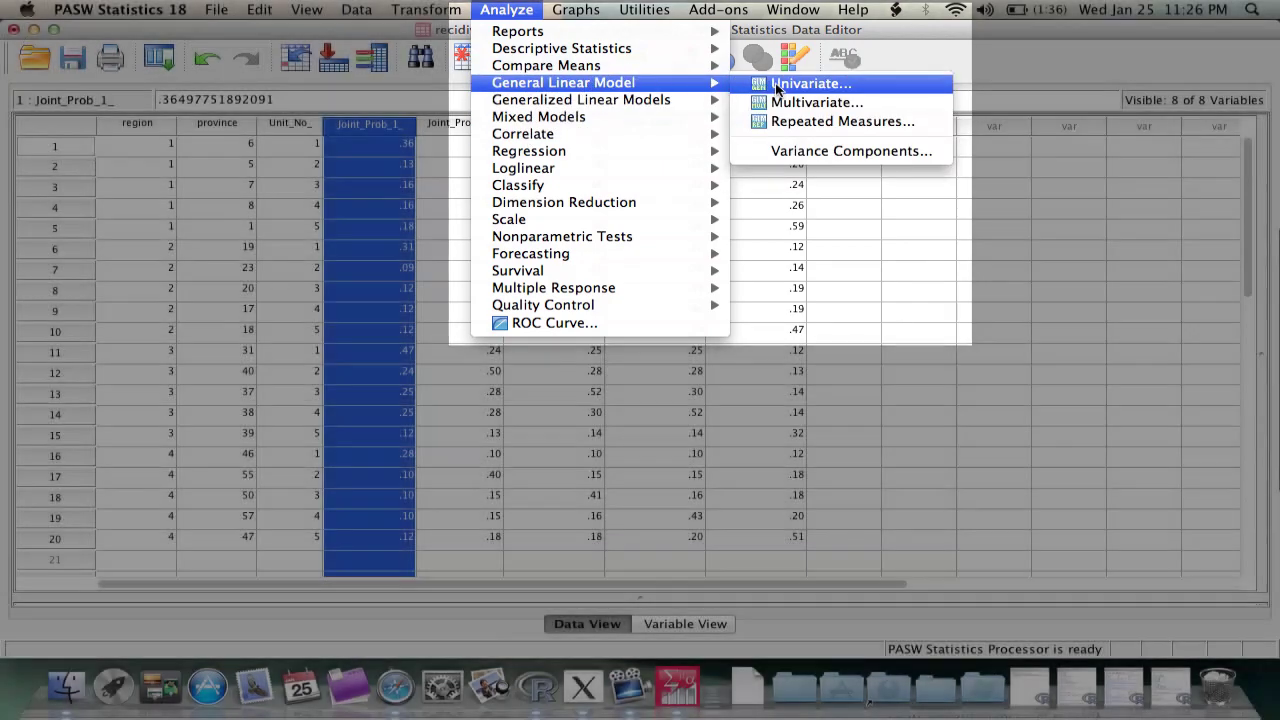
click(790, 84)
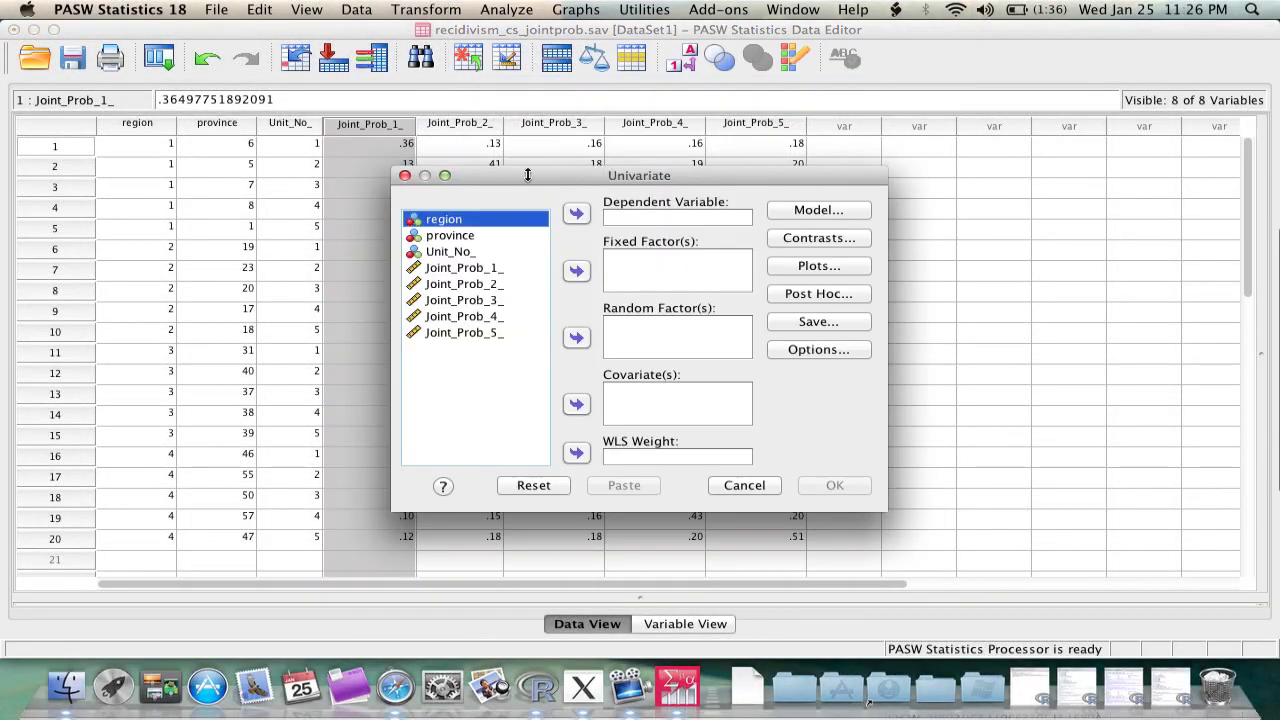
click(481, 272)
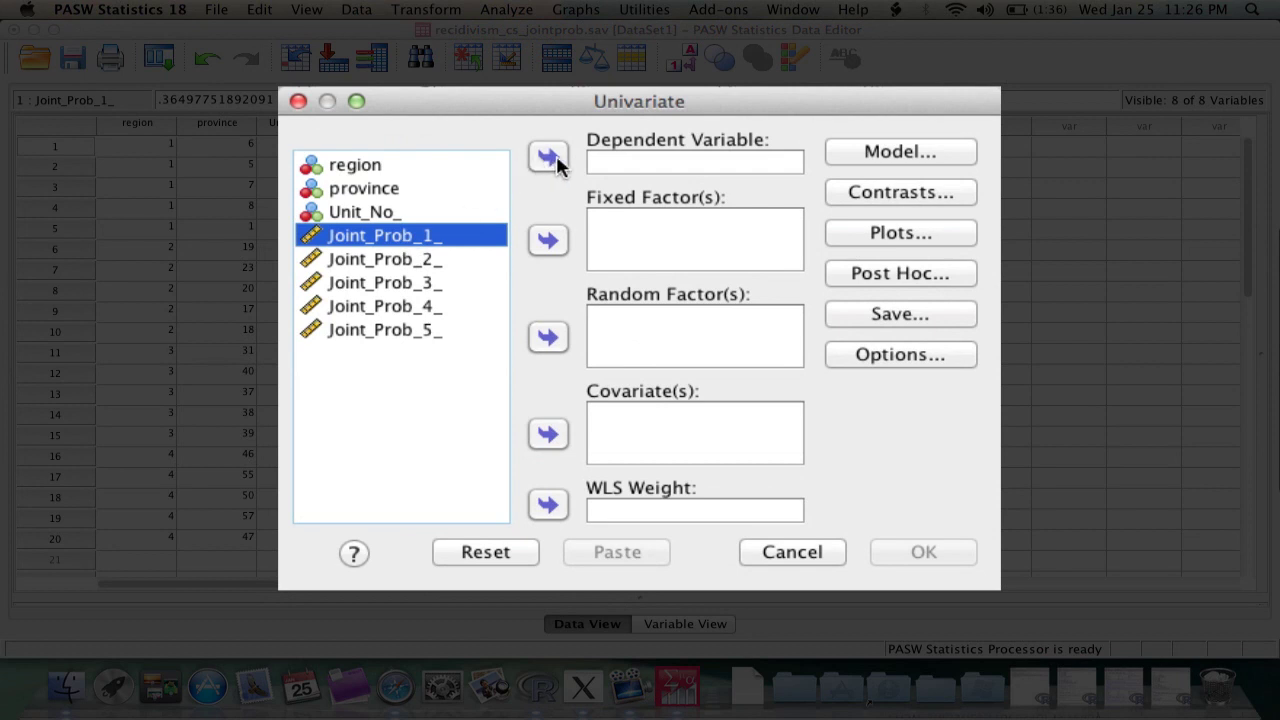
click(548, 157)
click(434, 282)
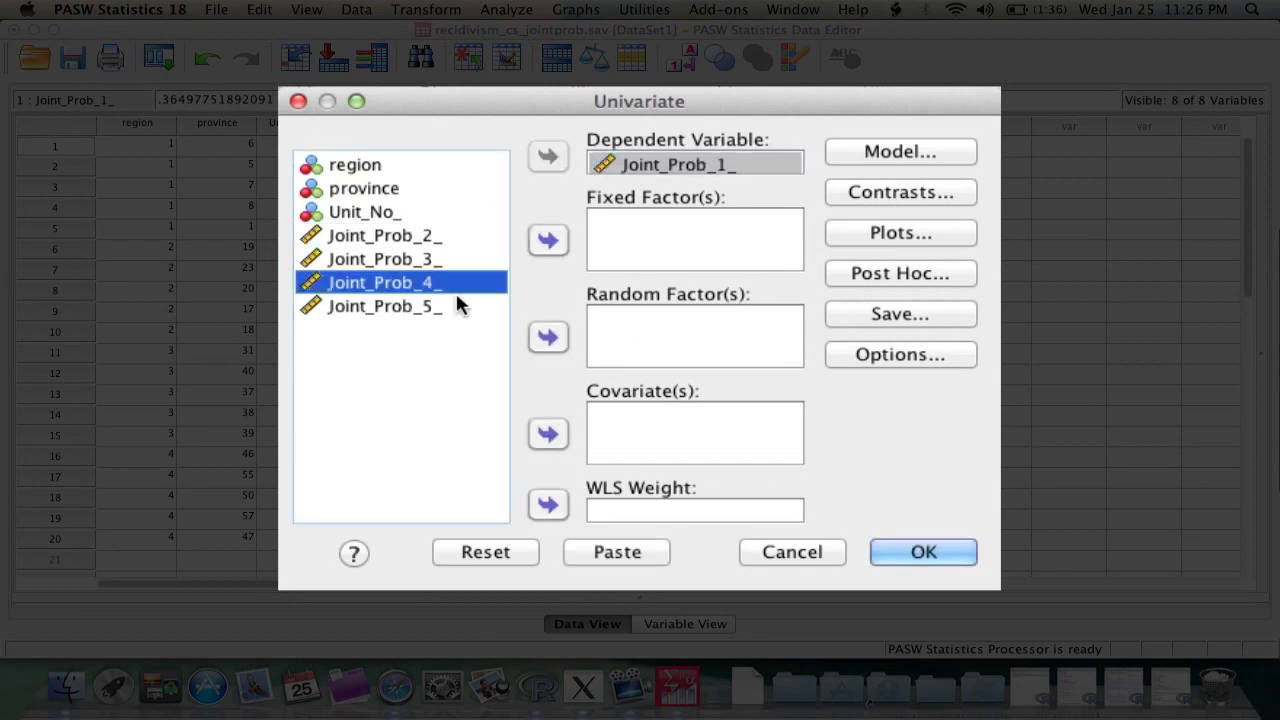
click(550, 338)
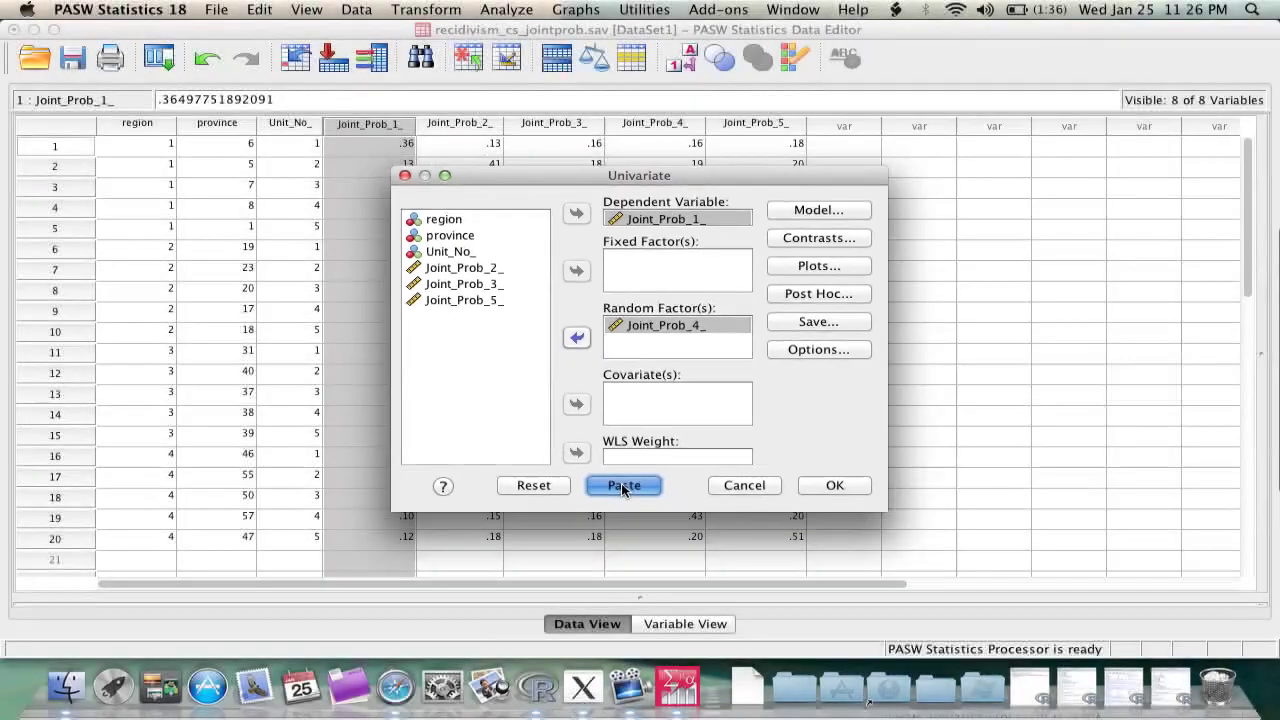
click(621, 484)
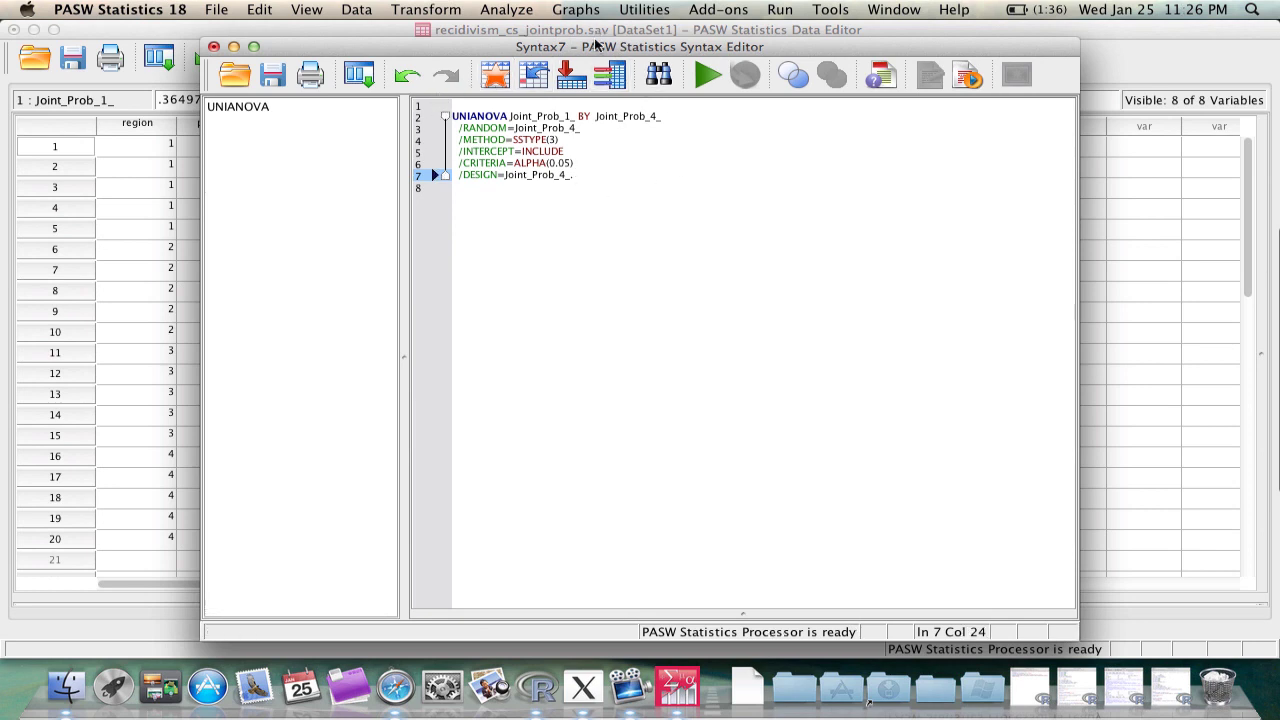
- Move the Syntax7 window up and select its whole UNIANOVA command
click(593, 184)
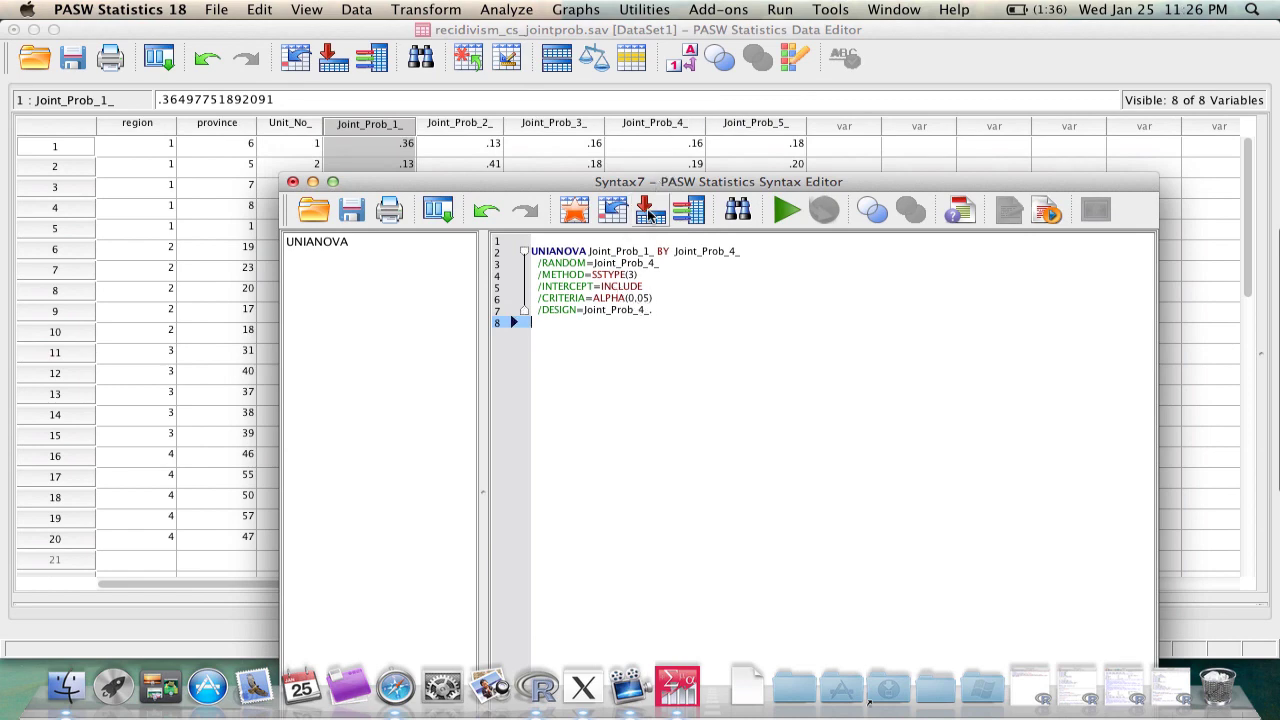
drag(645, 183, 593, 45)
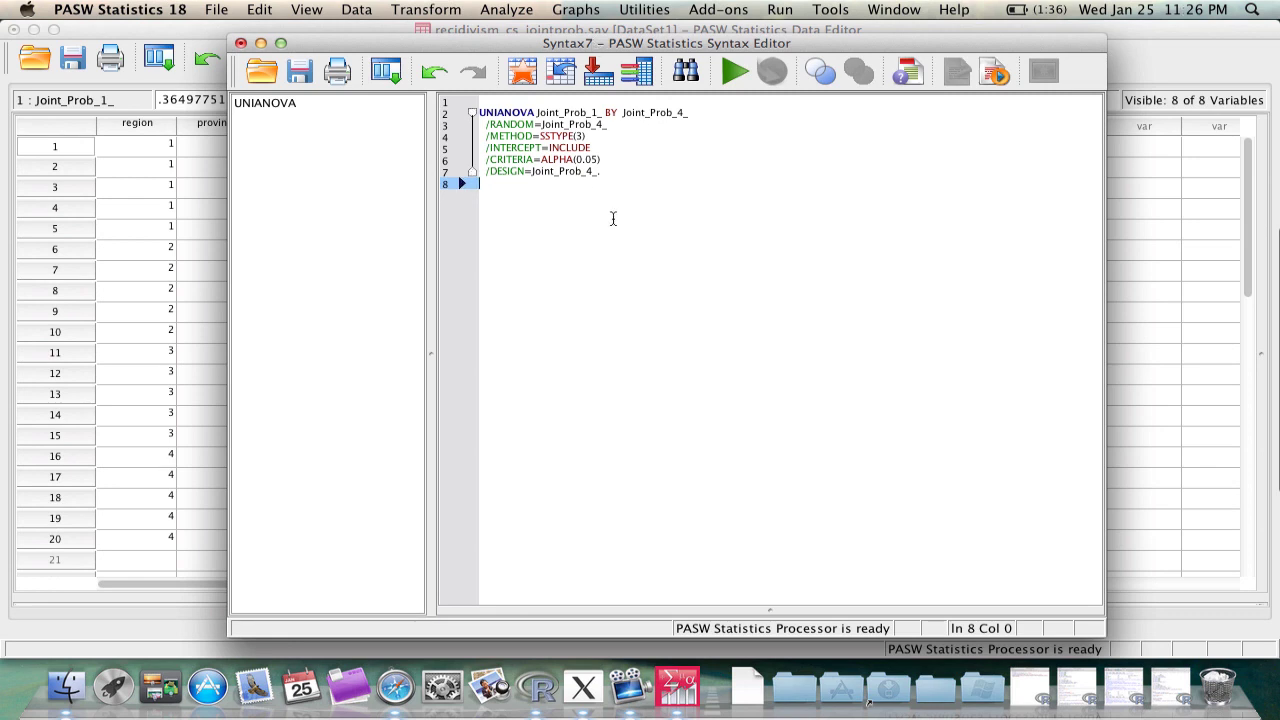
key(super+a)
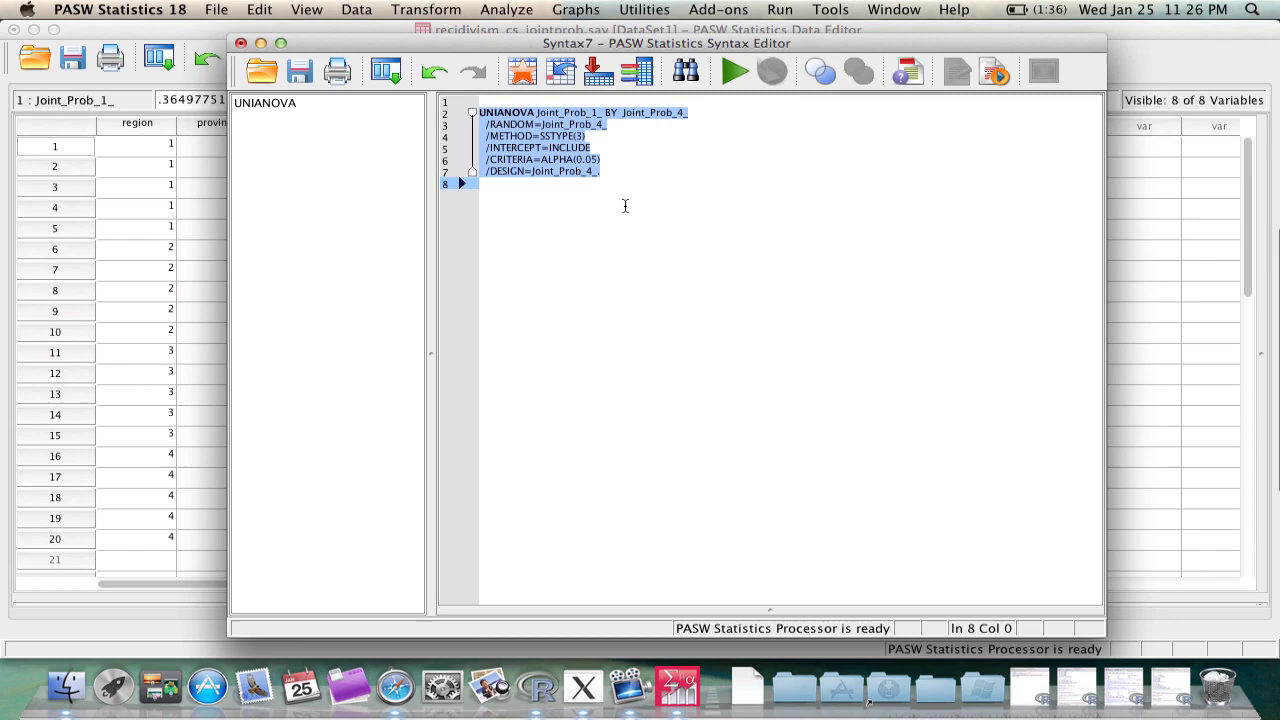
- Duplicate the Joint_Prob_4_ UNIANOVA command into a new Syntax8 window, then bring up Find and Replace
key(super+c)
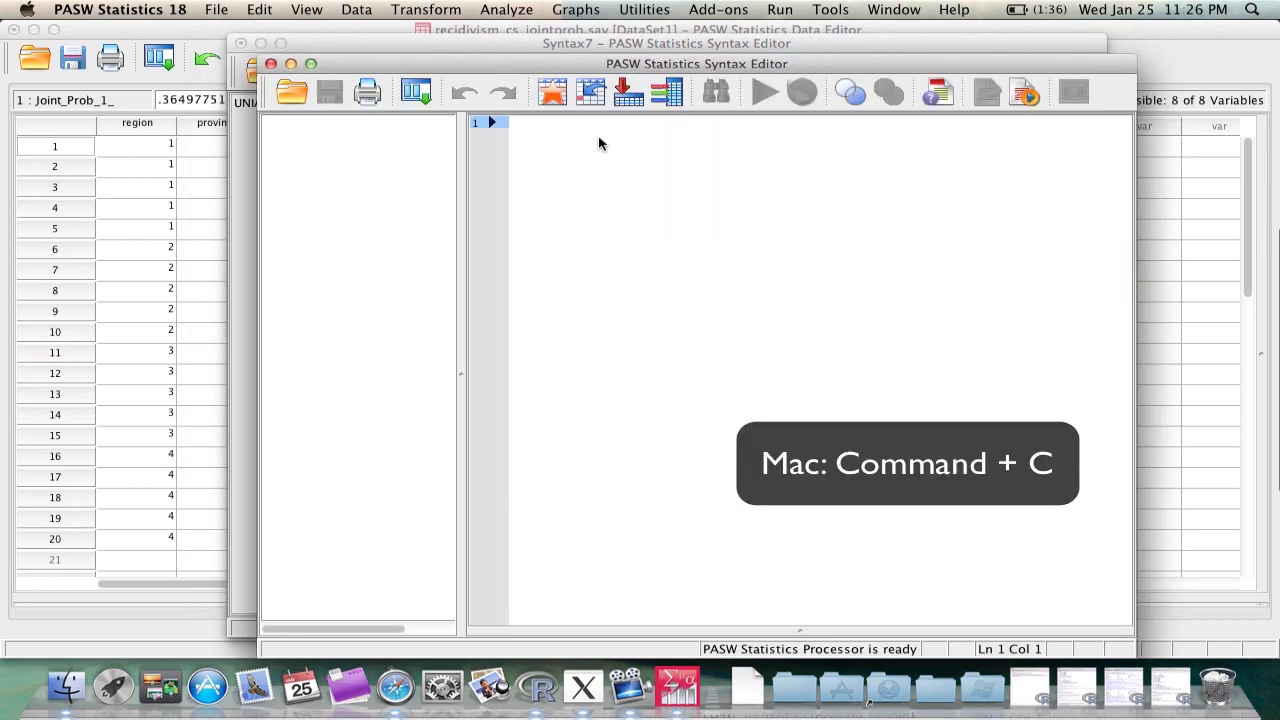
drag(603, 68, 718, 58)
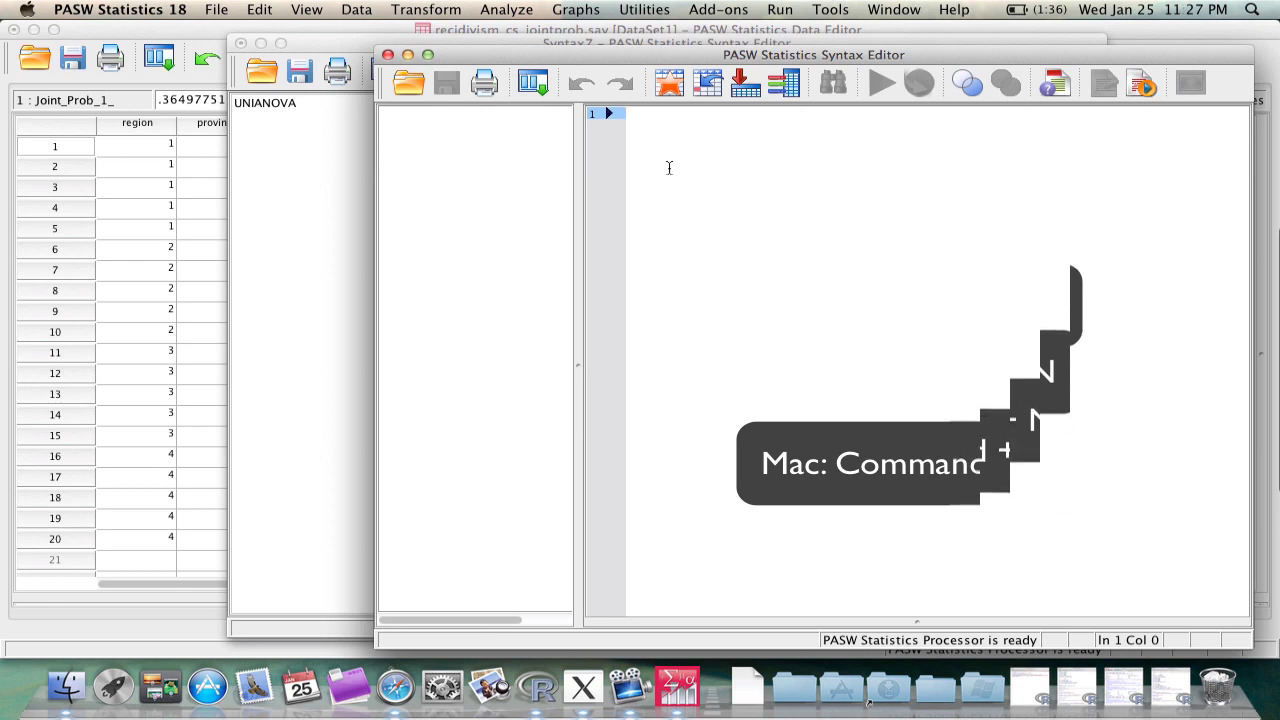
key(super+v)
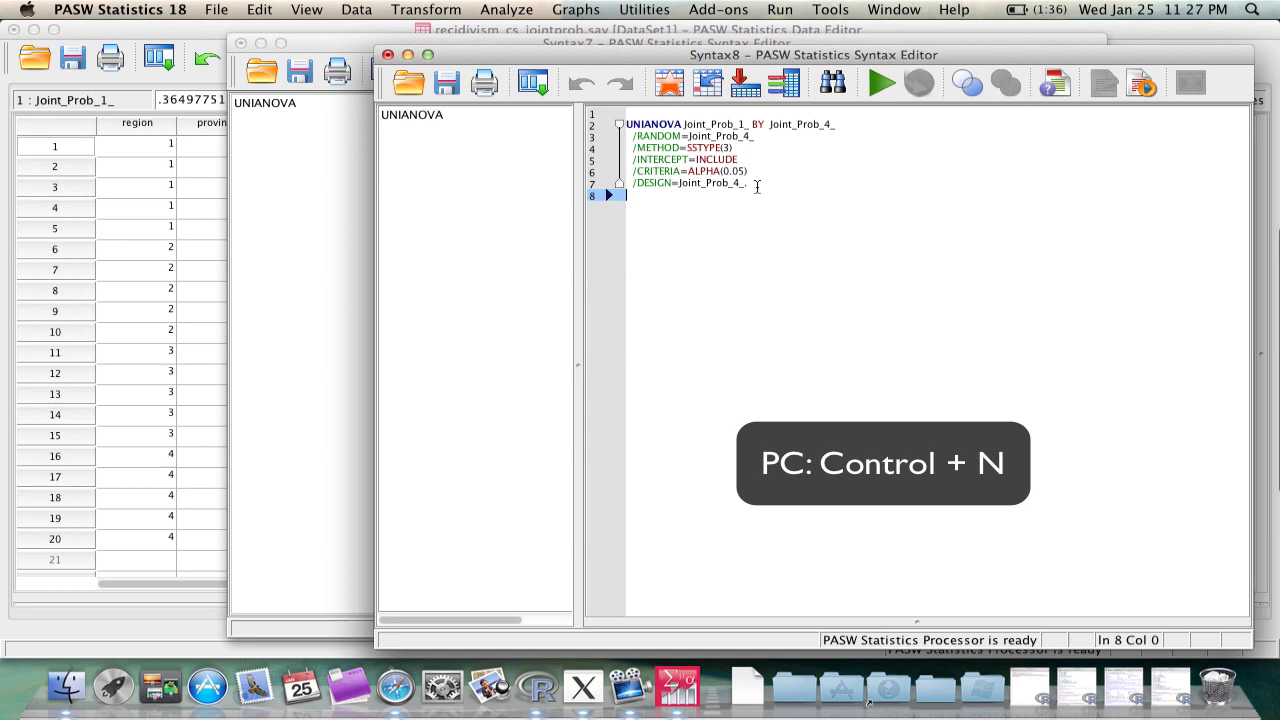
click(757, 187)
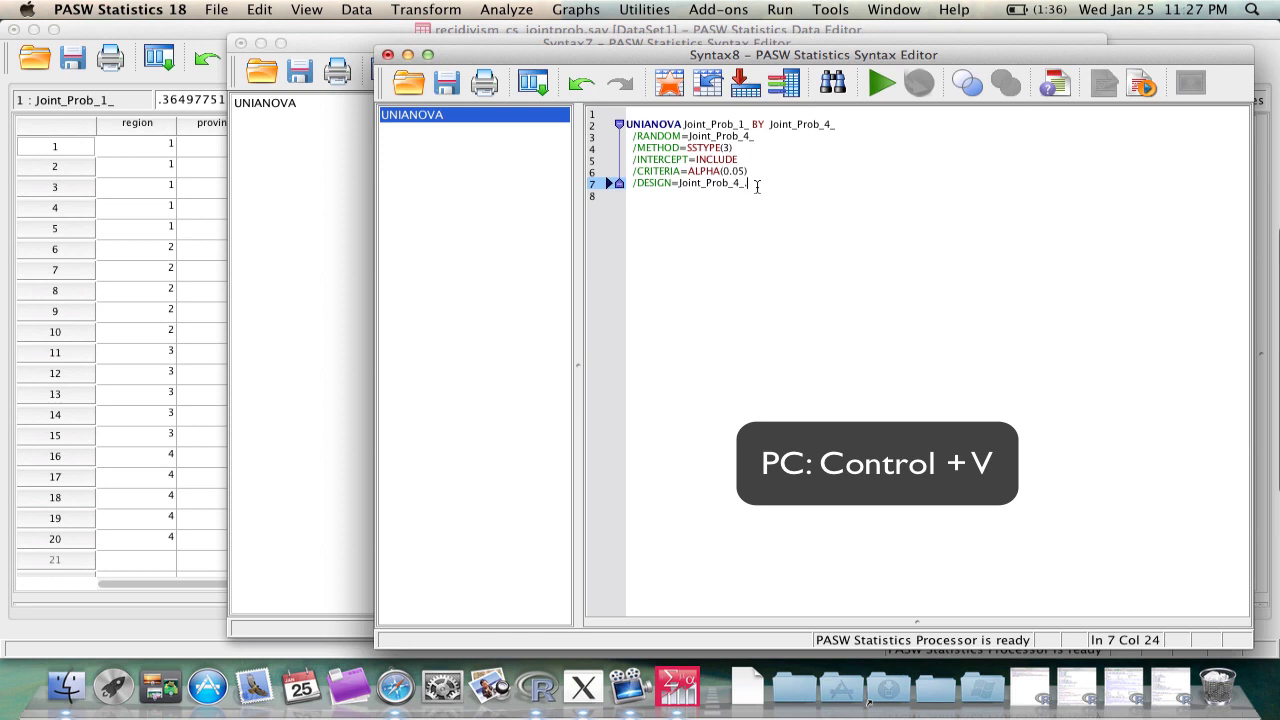
key(super+f)
- Replace all three occurrences of Joint_Prob_4_ with Joint_Prob_2_ in Syntax8's command
drag(679, 184, 712, 187)
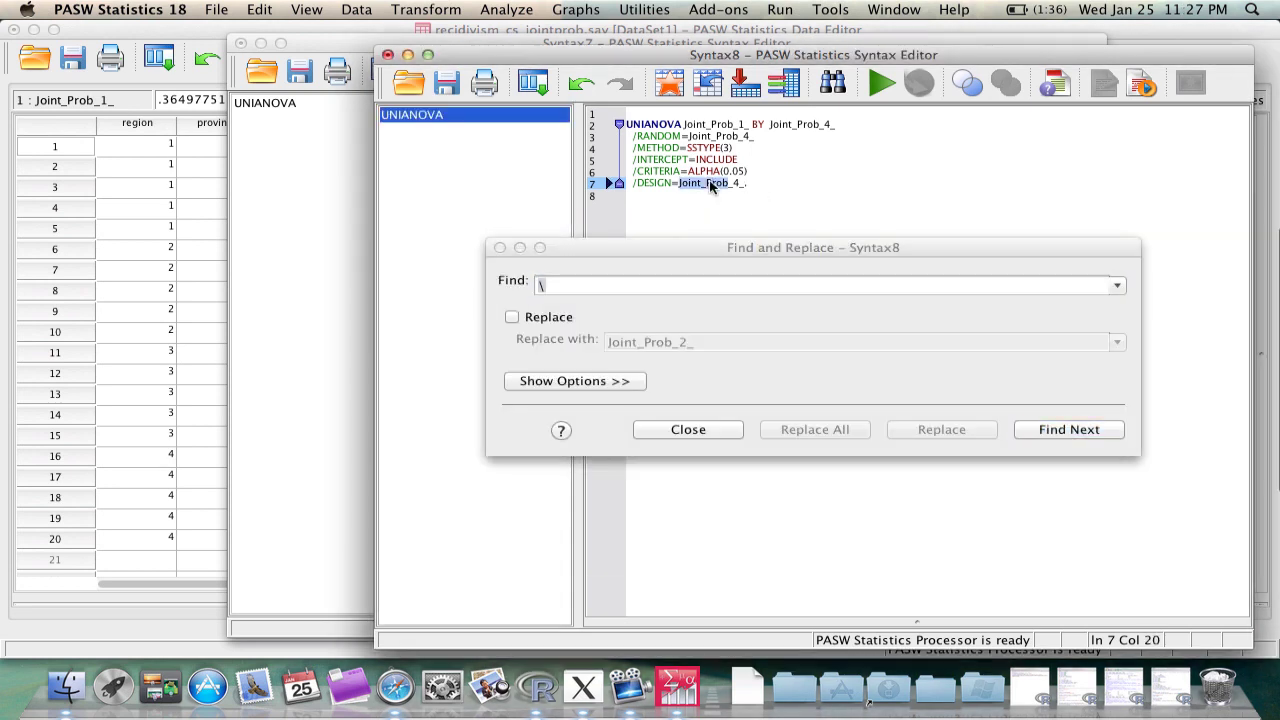
key(shift+Right)
key(shift+Right)
key(shift+Right)
key(Down)
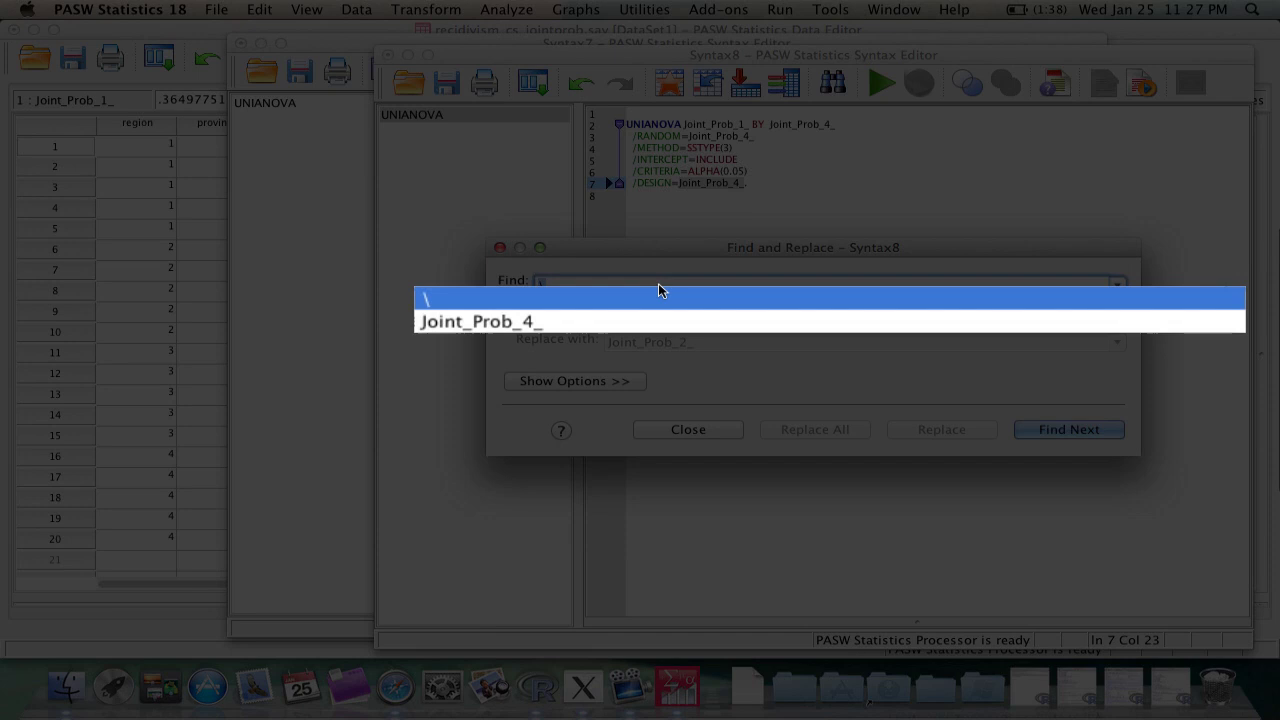
key(Down)
key(Return)
key(Tab)
key(space)
key(Tab)
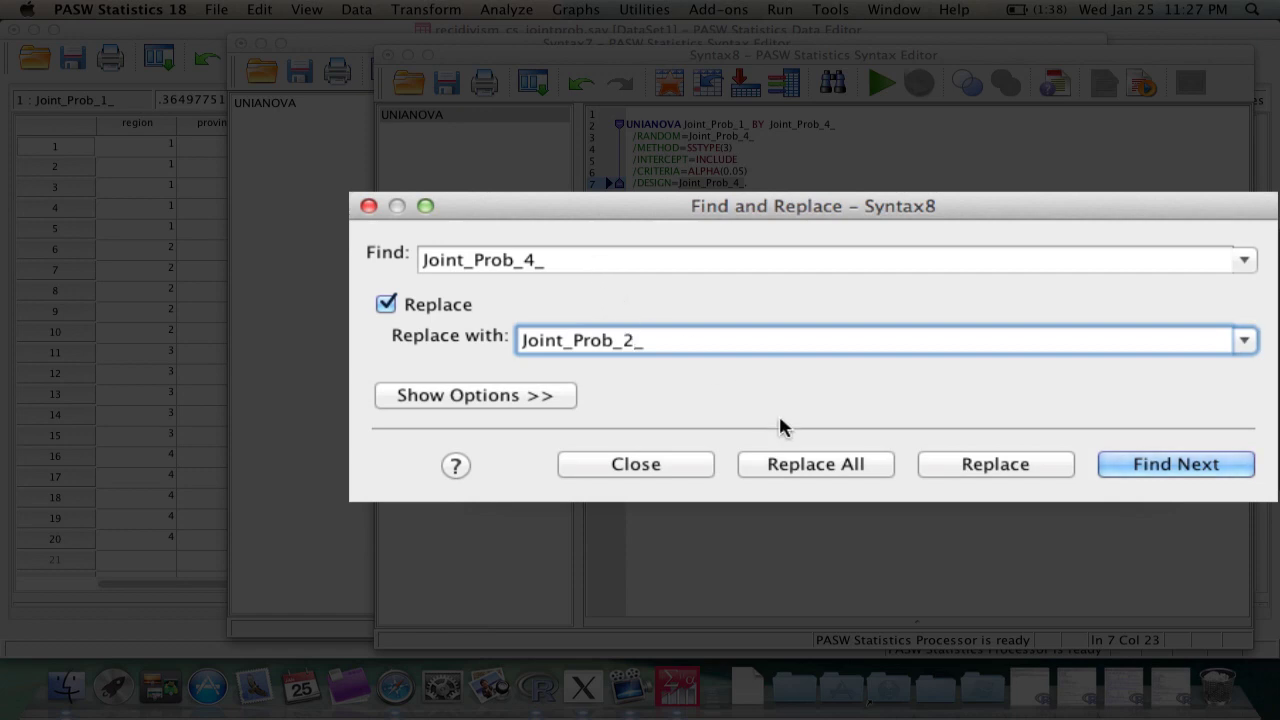
click(775, 463)
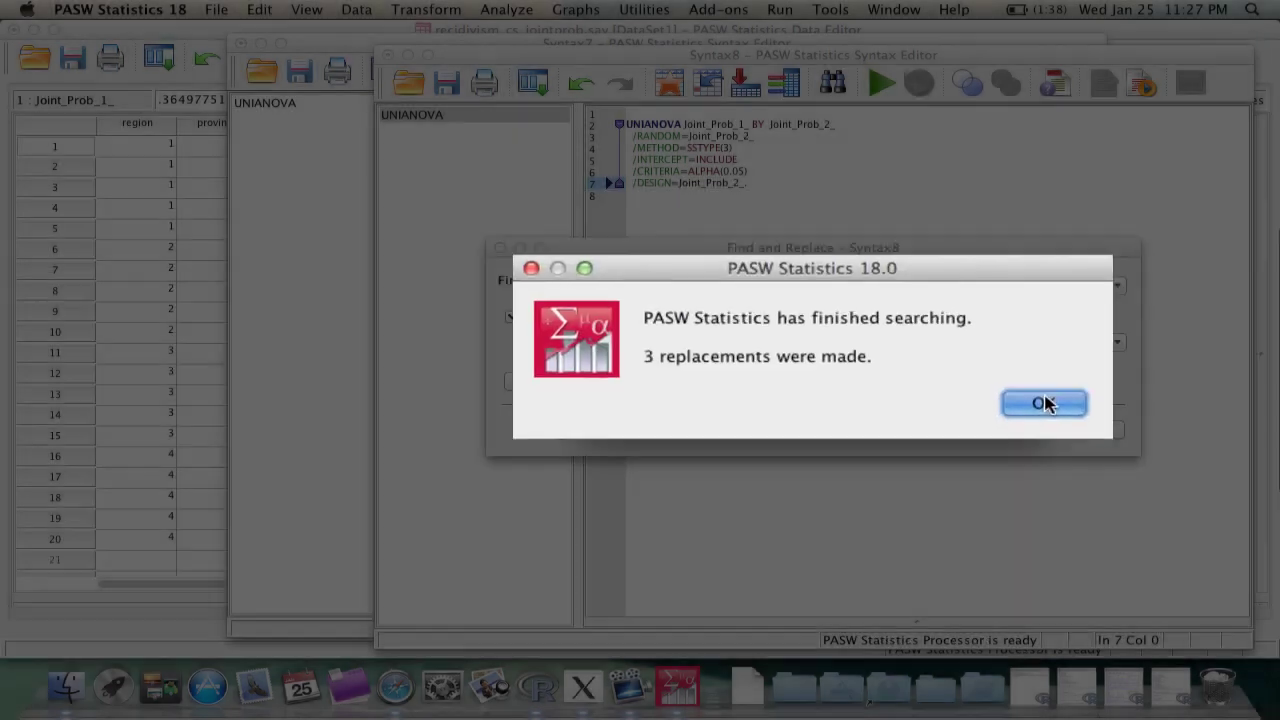
click(1058, 407)
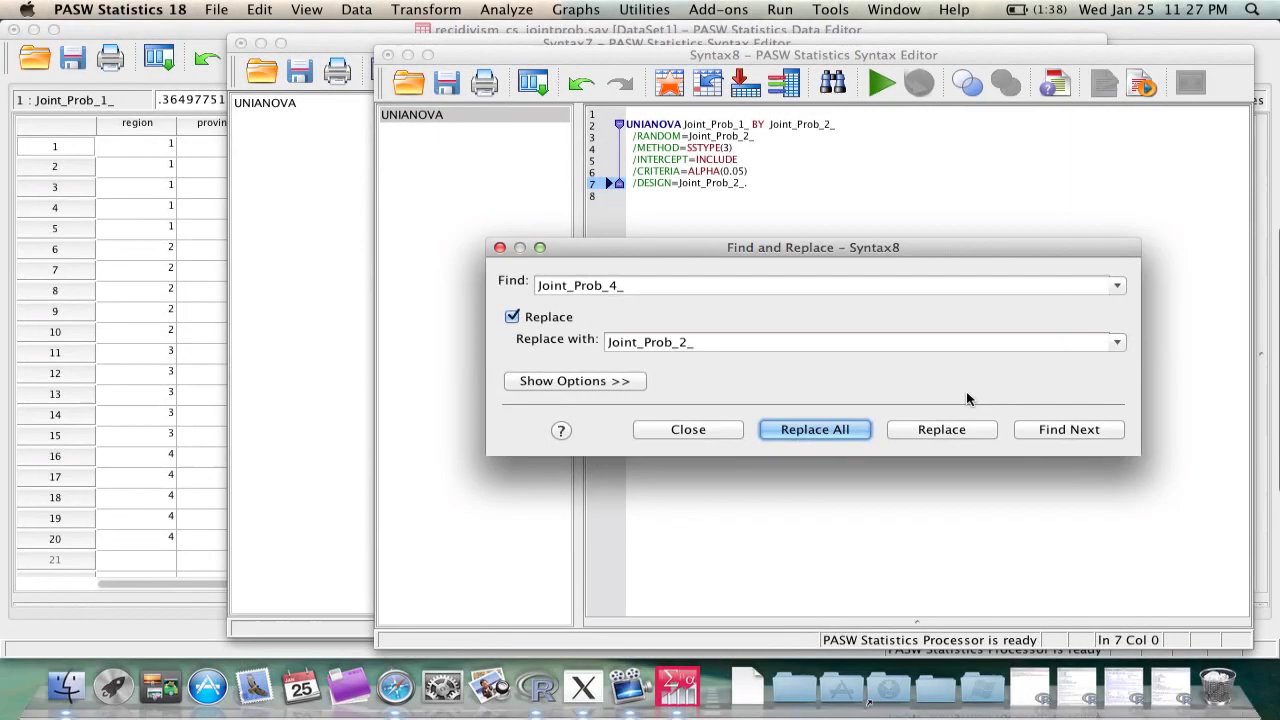
click(691, 429)
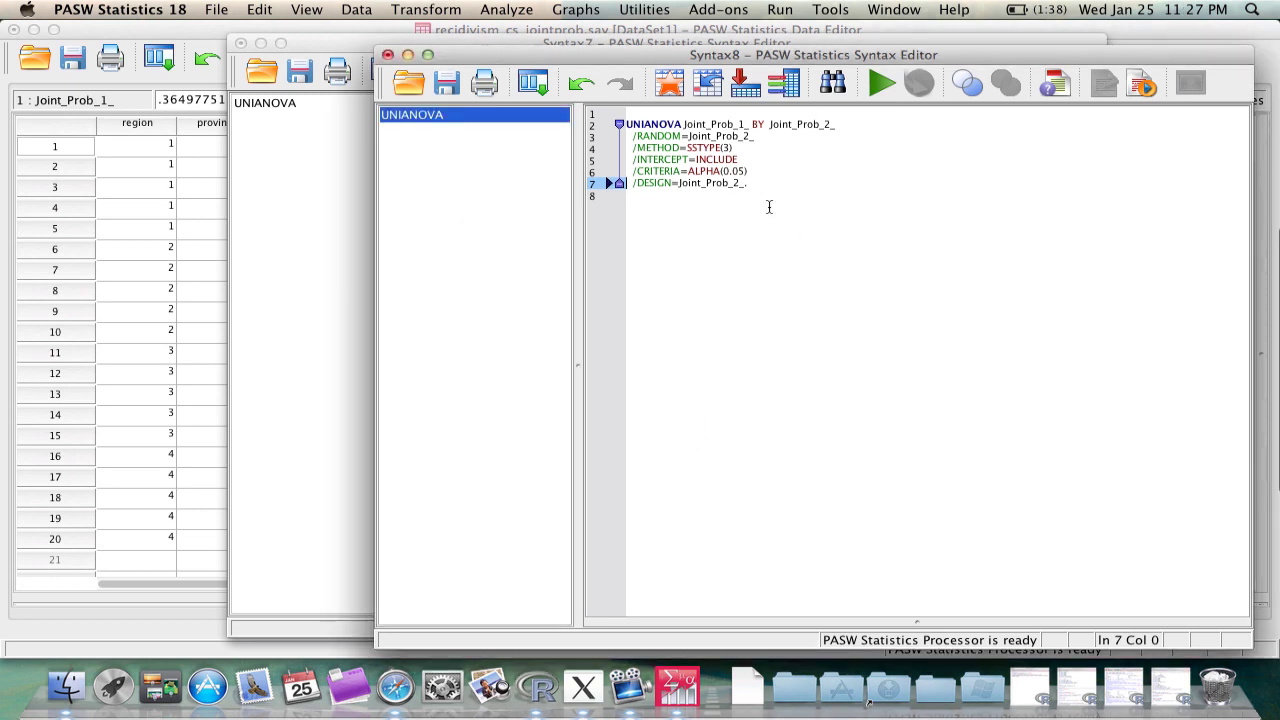
- Move the Joint_Prob_2_ command under Syntax7's first command and run both commands
key(super+a)
key(super+c)
key(BackSpace)
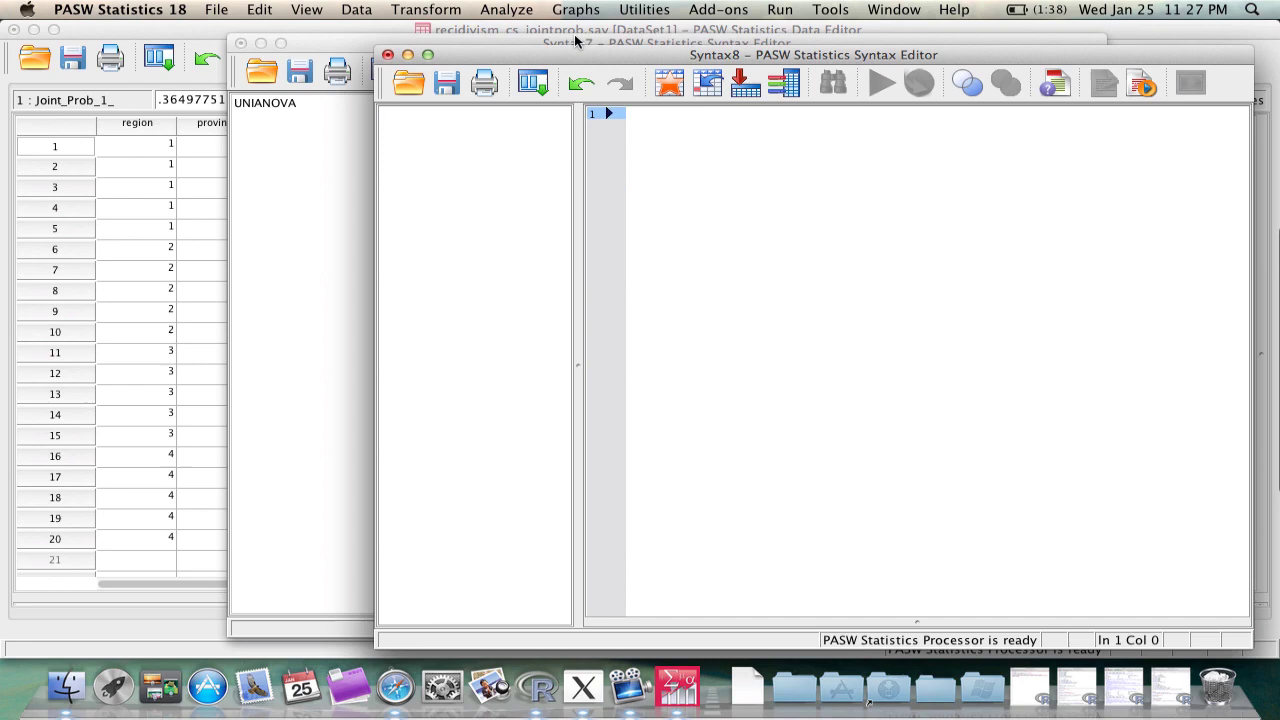
click(546, 42)
click(552, 214)
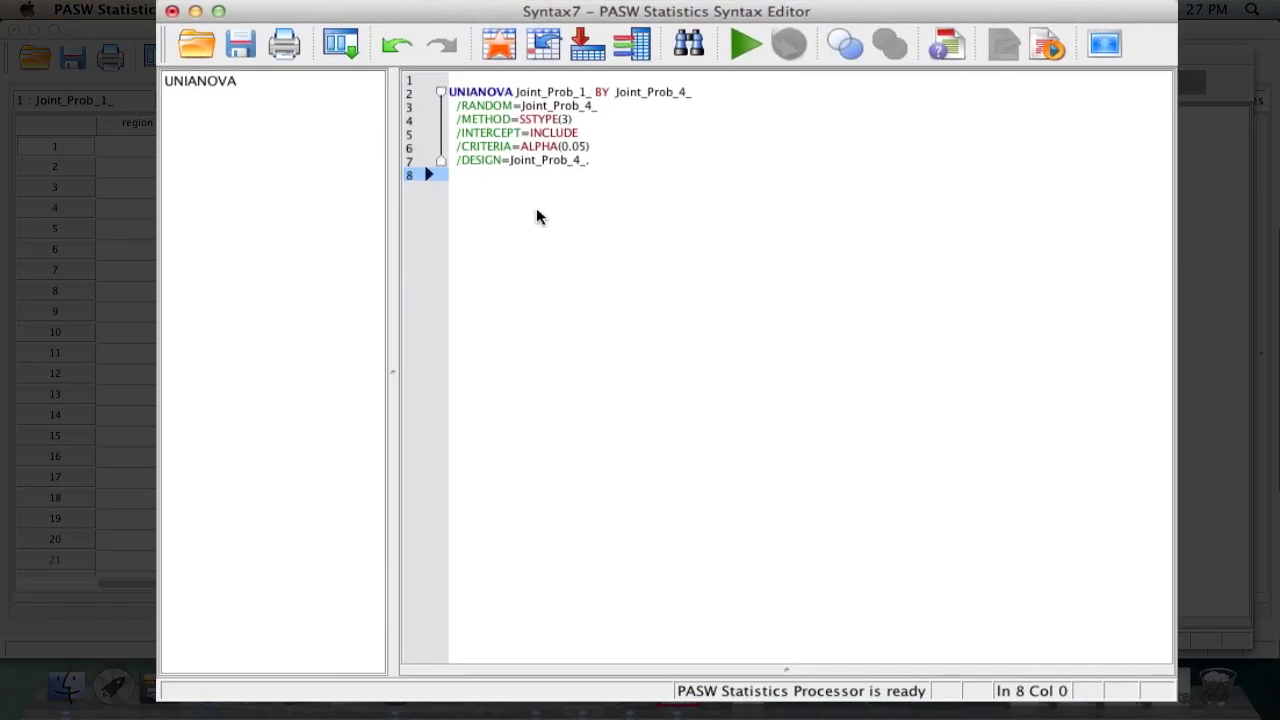
key(Return)
key(super+v)
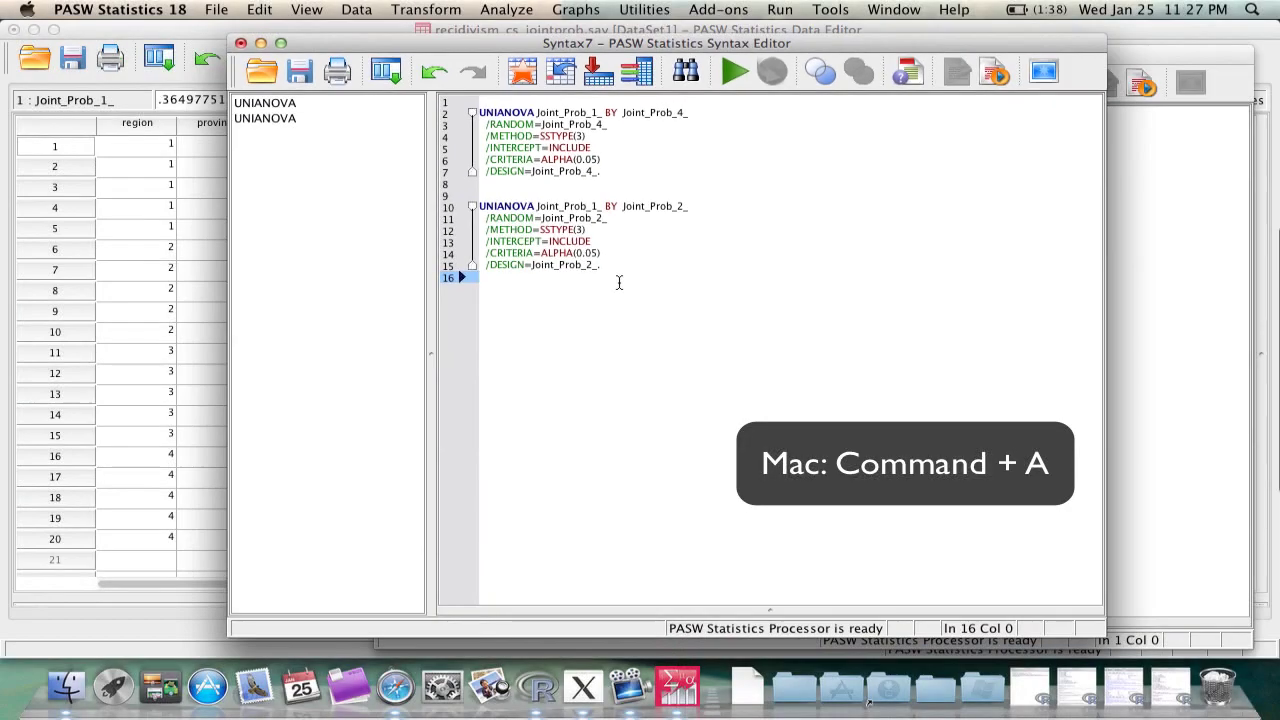
key(super+a)
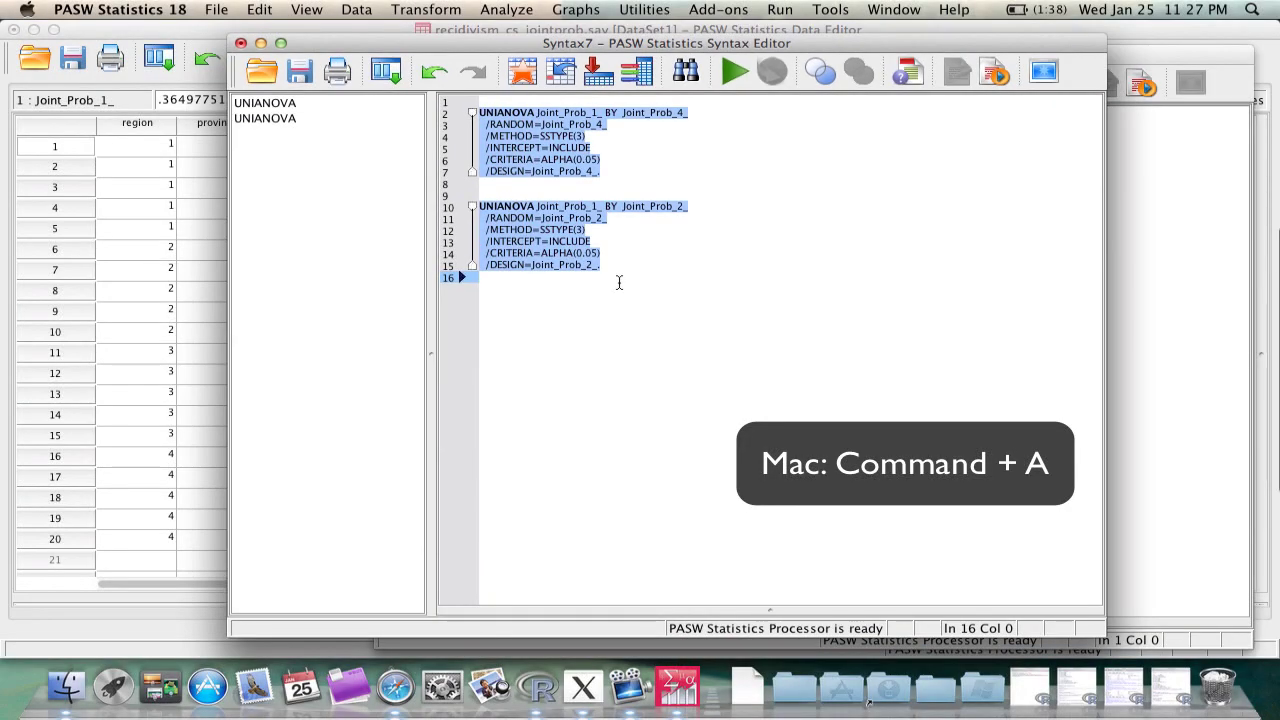
click(780, 10)
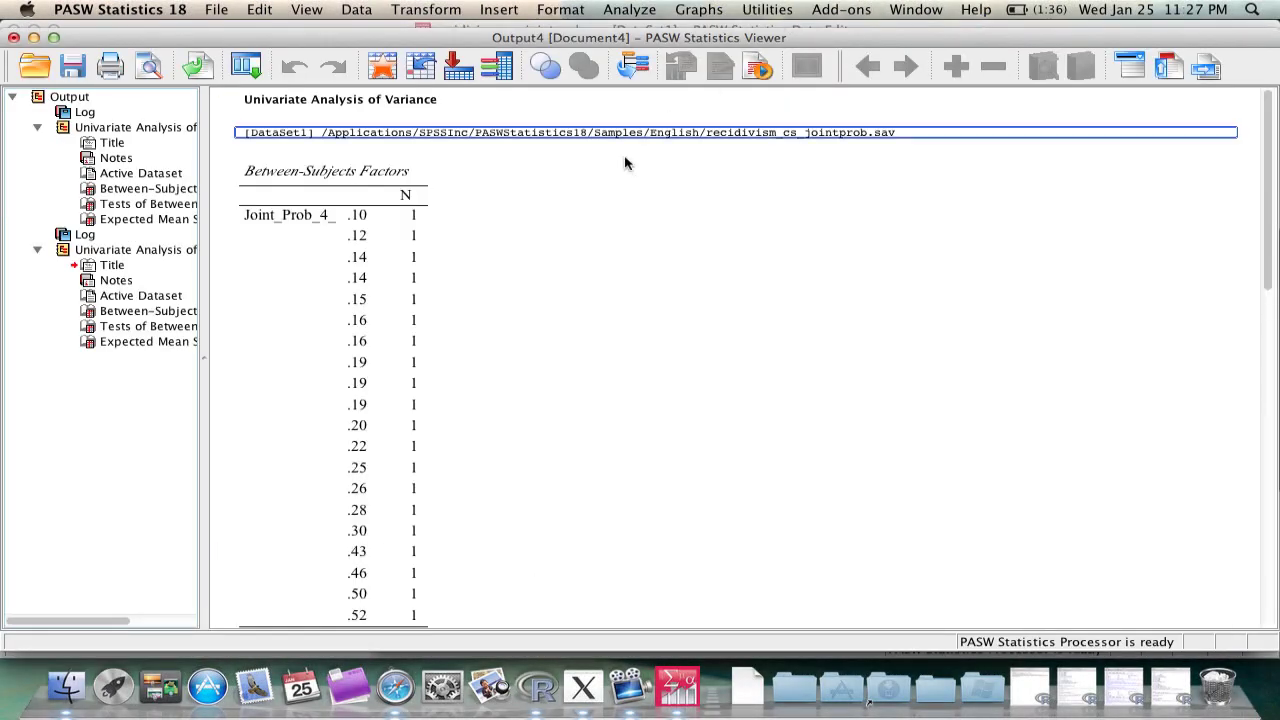
- Navigate the Output outline from the first analysis to the second, Joint_Prob_2_ results
click(65, 130)
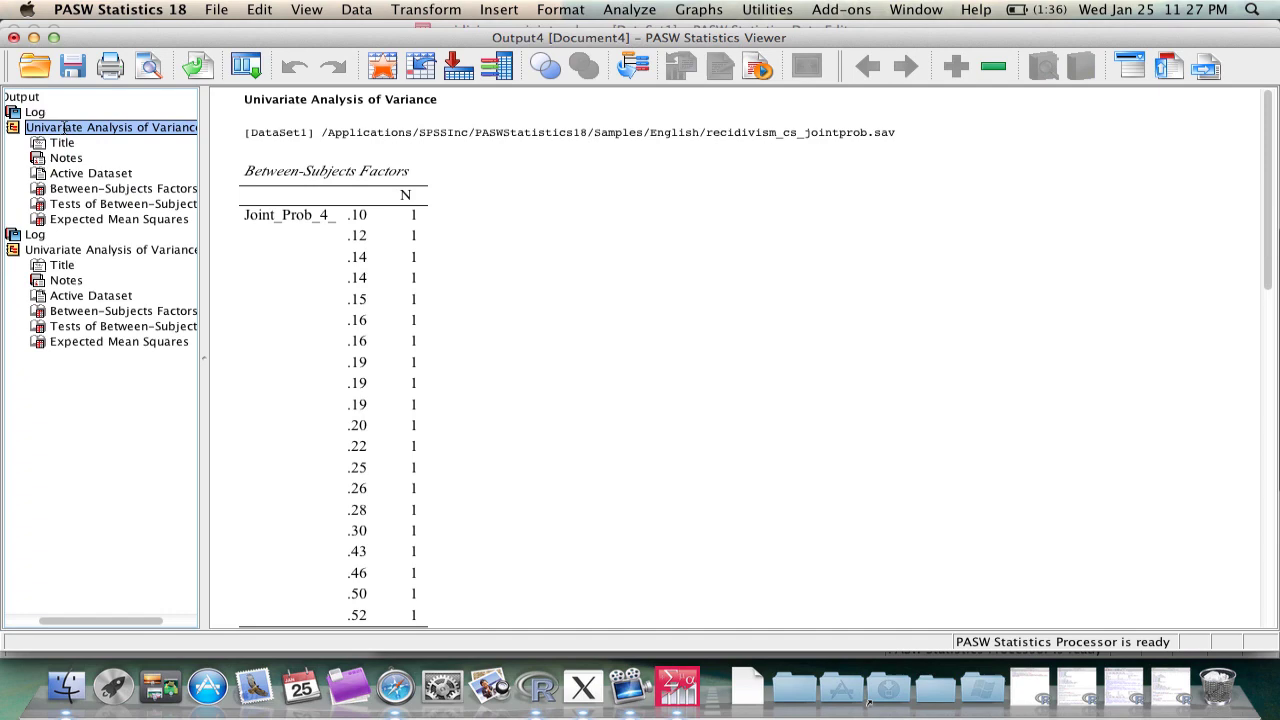
click(40, 222)
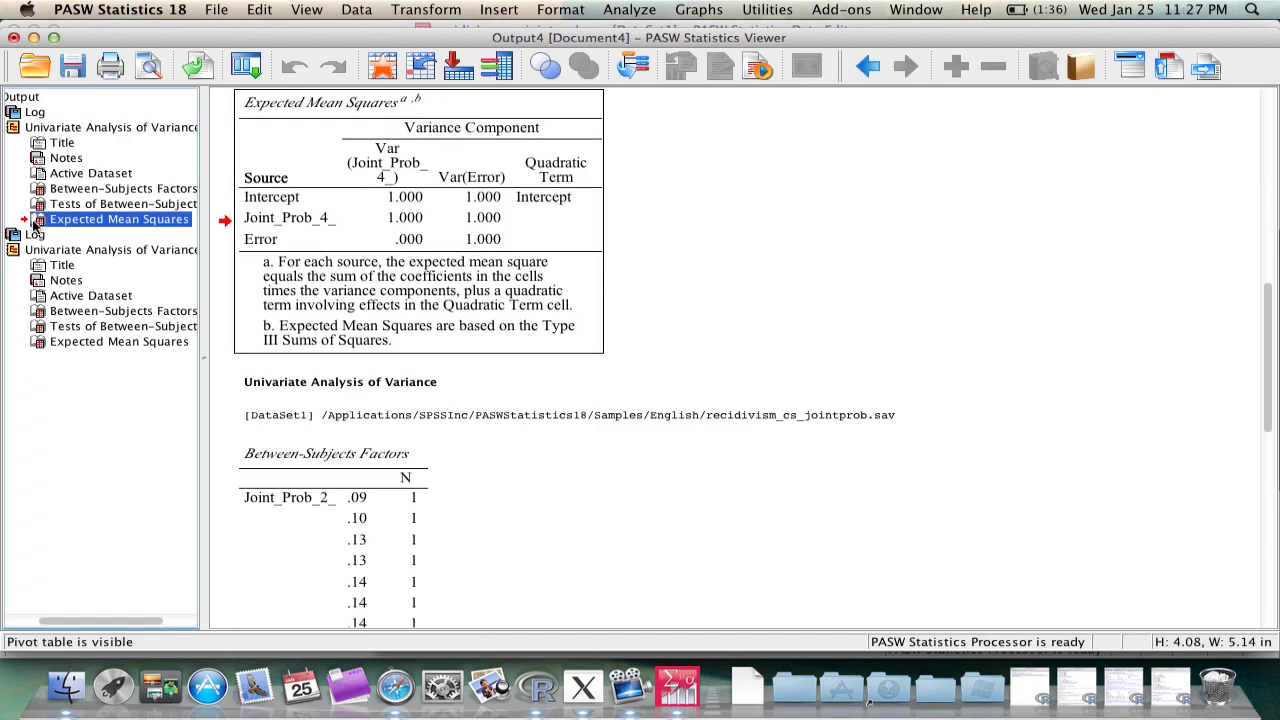
click(38, 345)
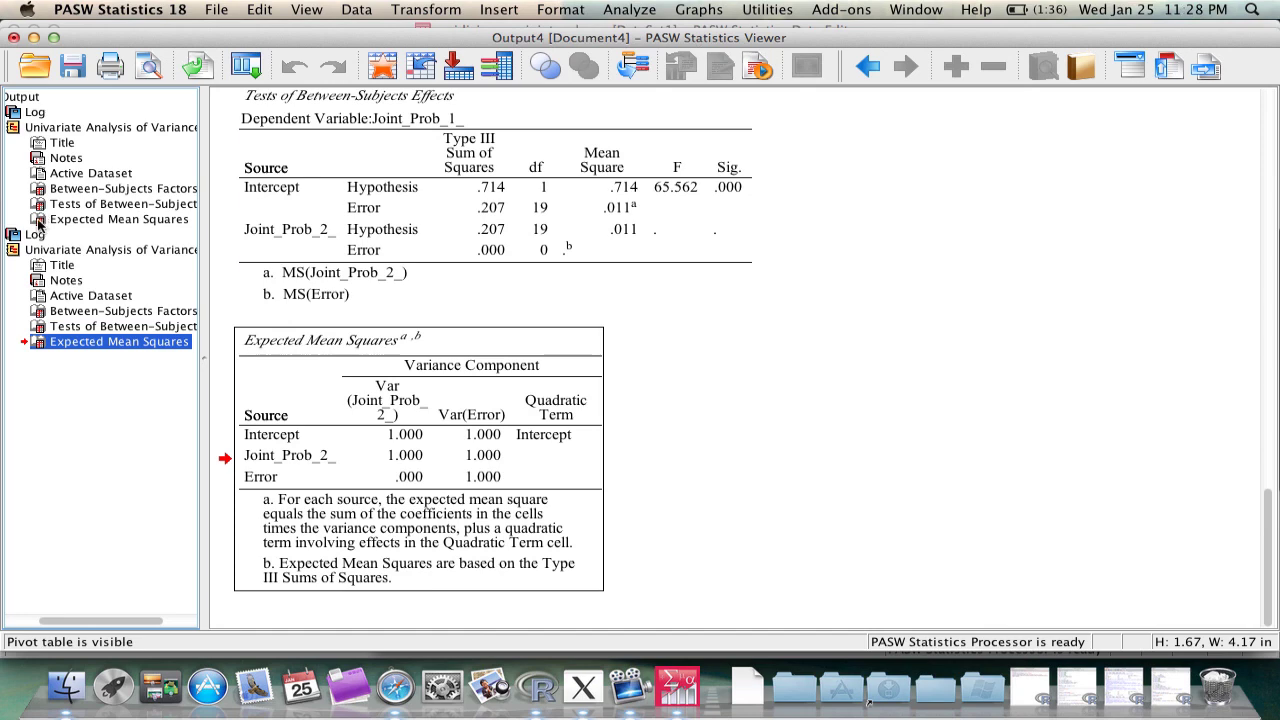
click(20, 130)
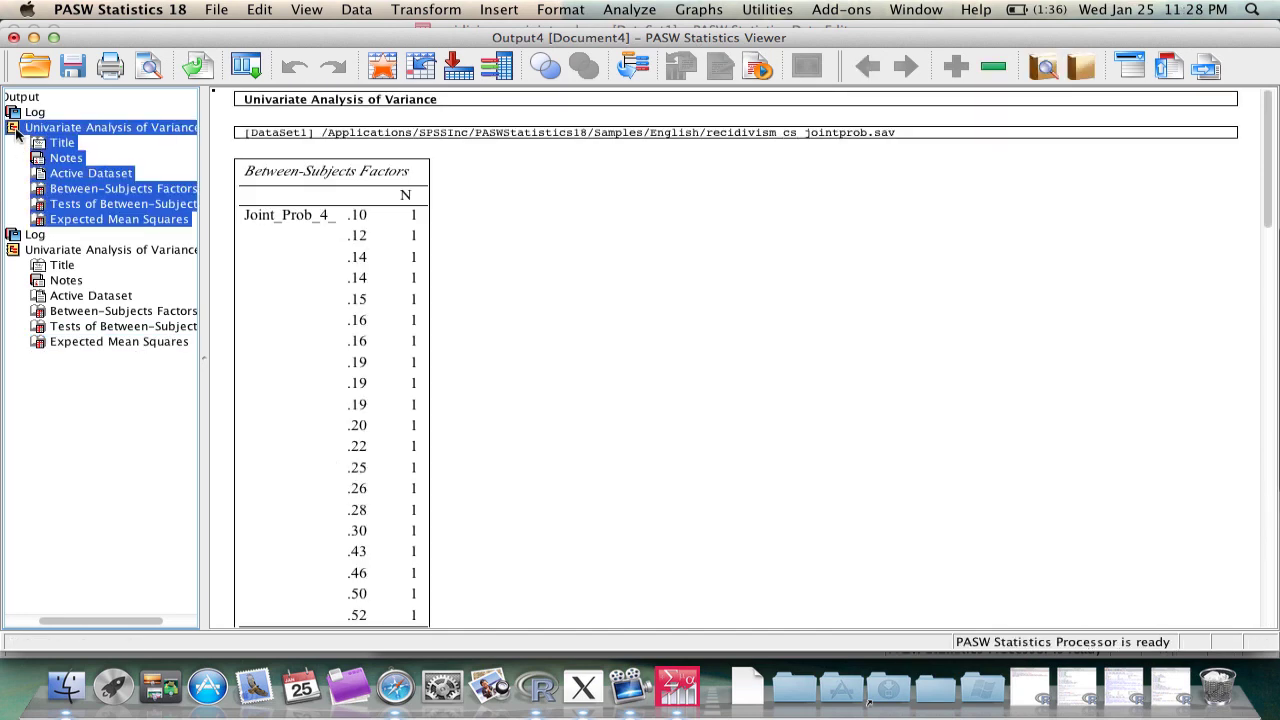
click(13, 251)
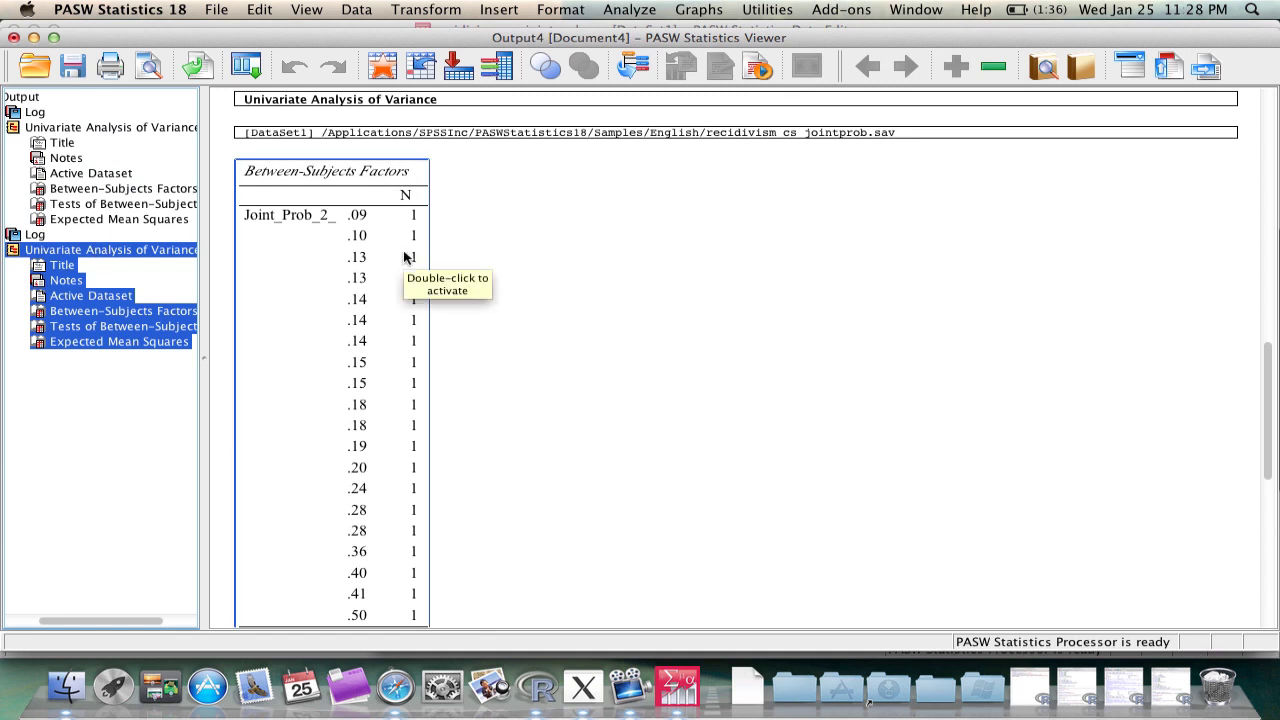
- Reopen Univariate and tick Descriptive statistics and Estimates of effect size under Options
click(629, 11)
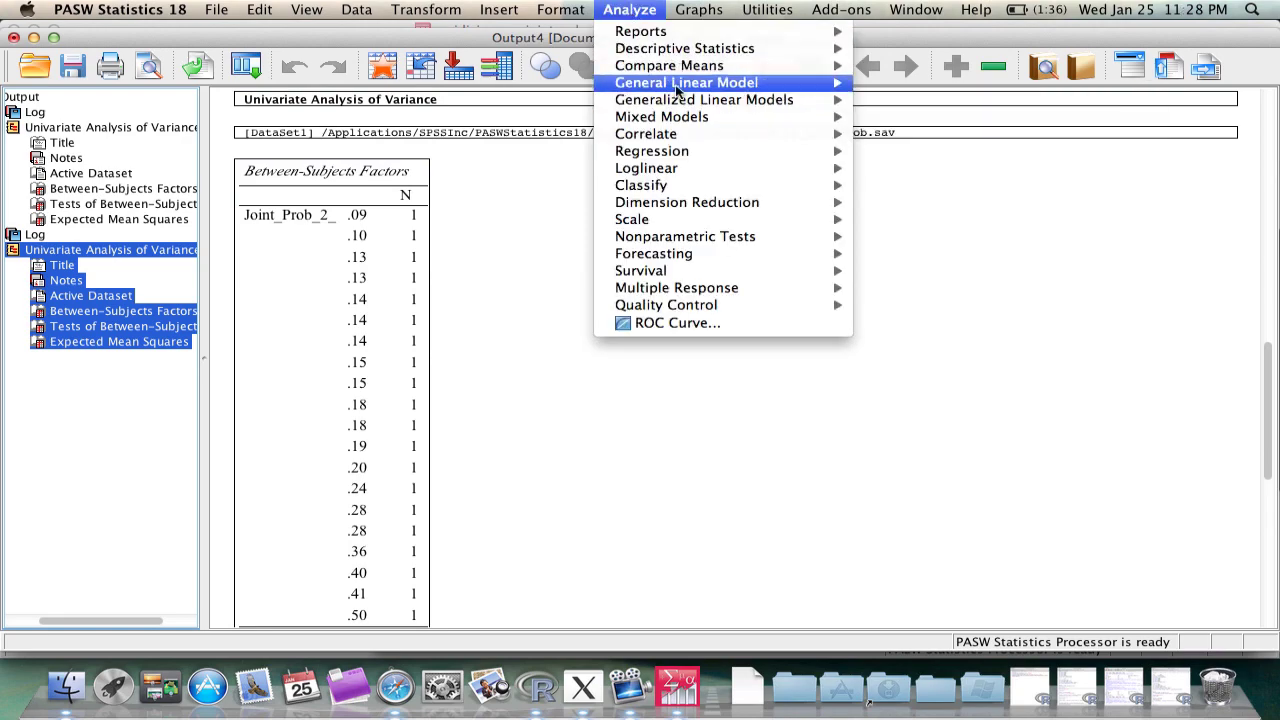
mouse_move(782, 88)
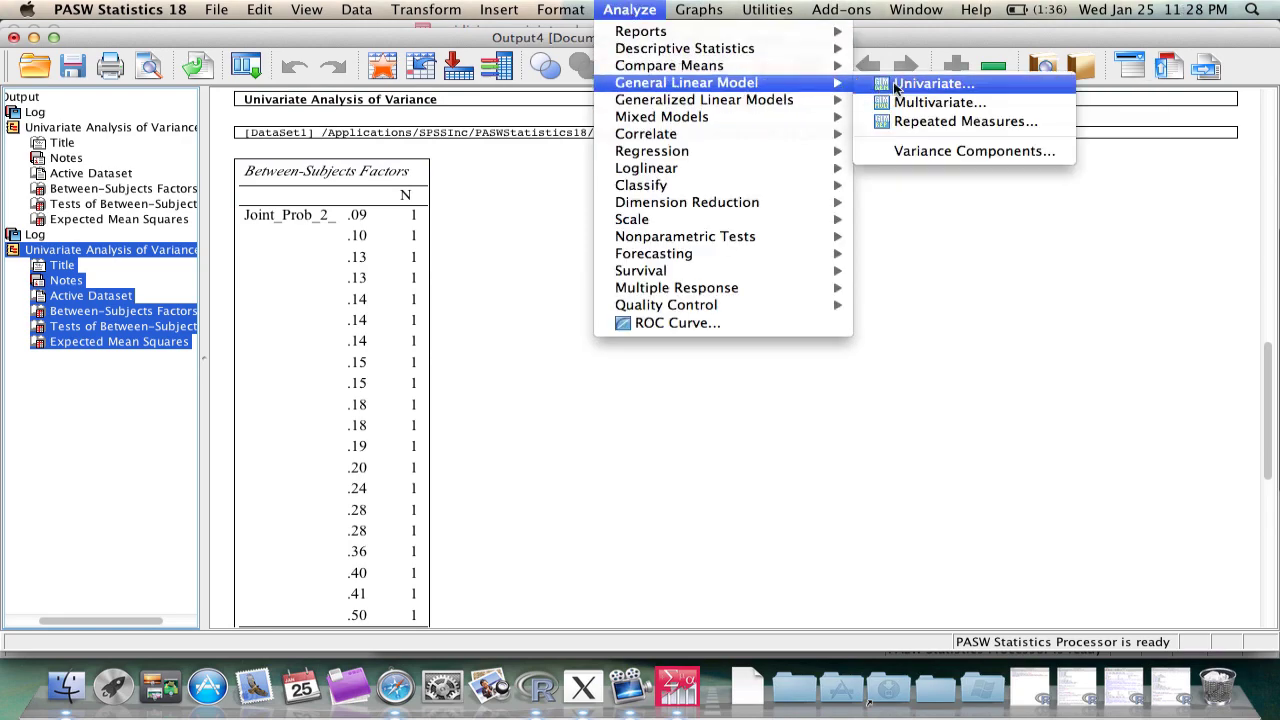
click(895, 88)
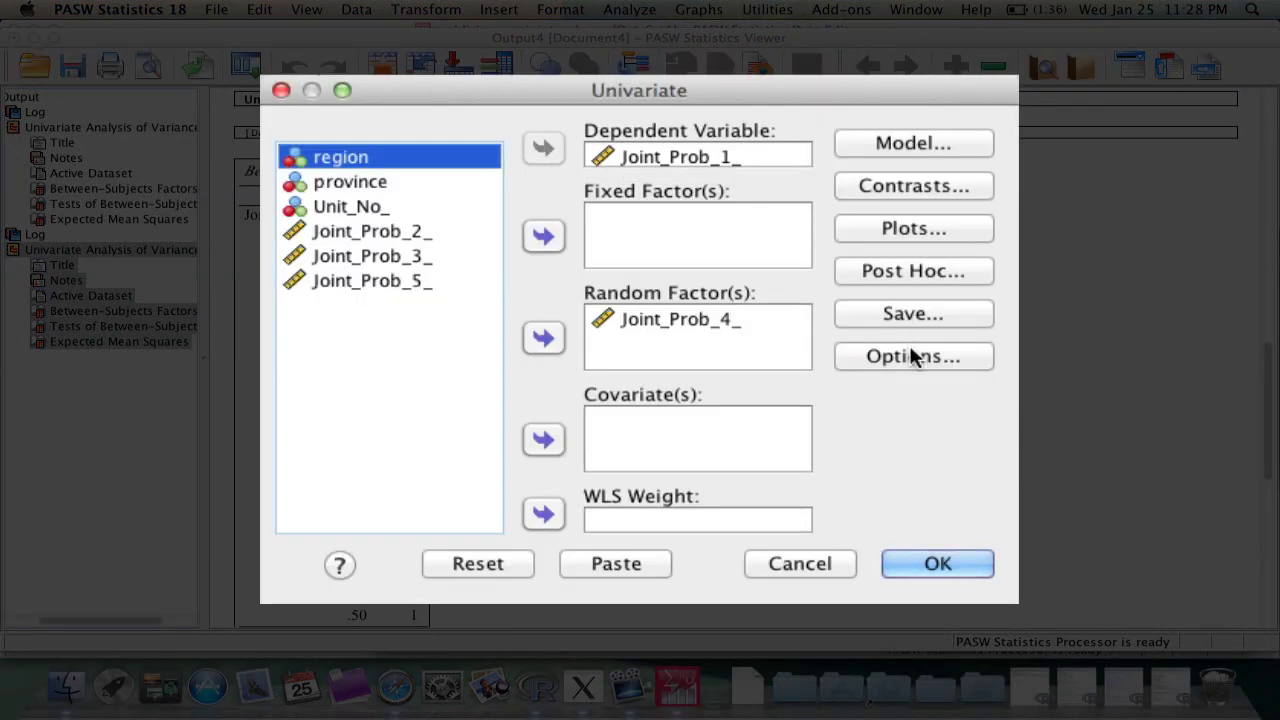
click(913, 357)
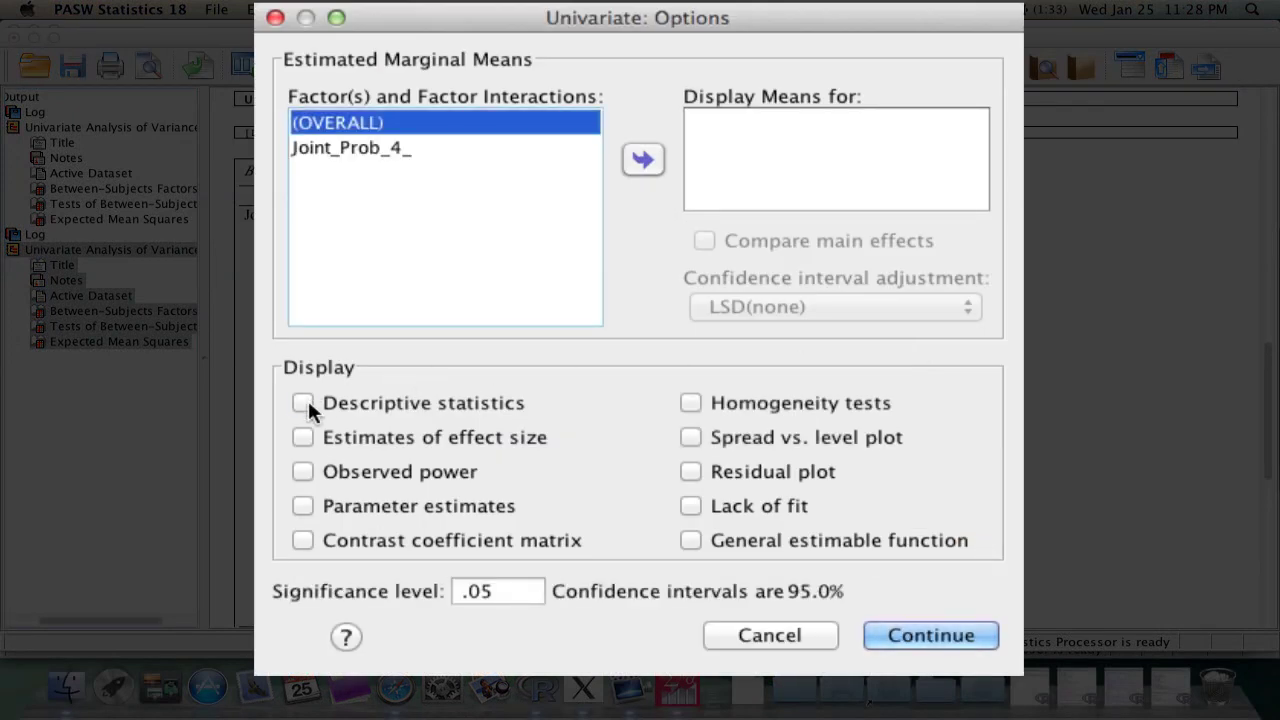
click(303, 403)
click(303, 437)
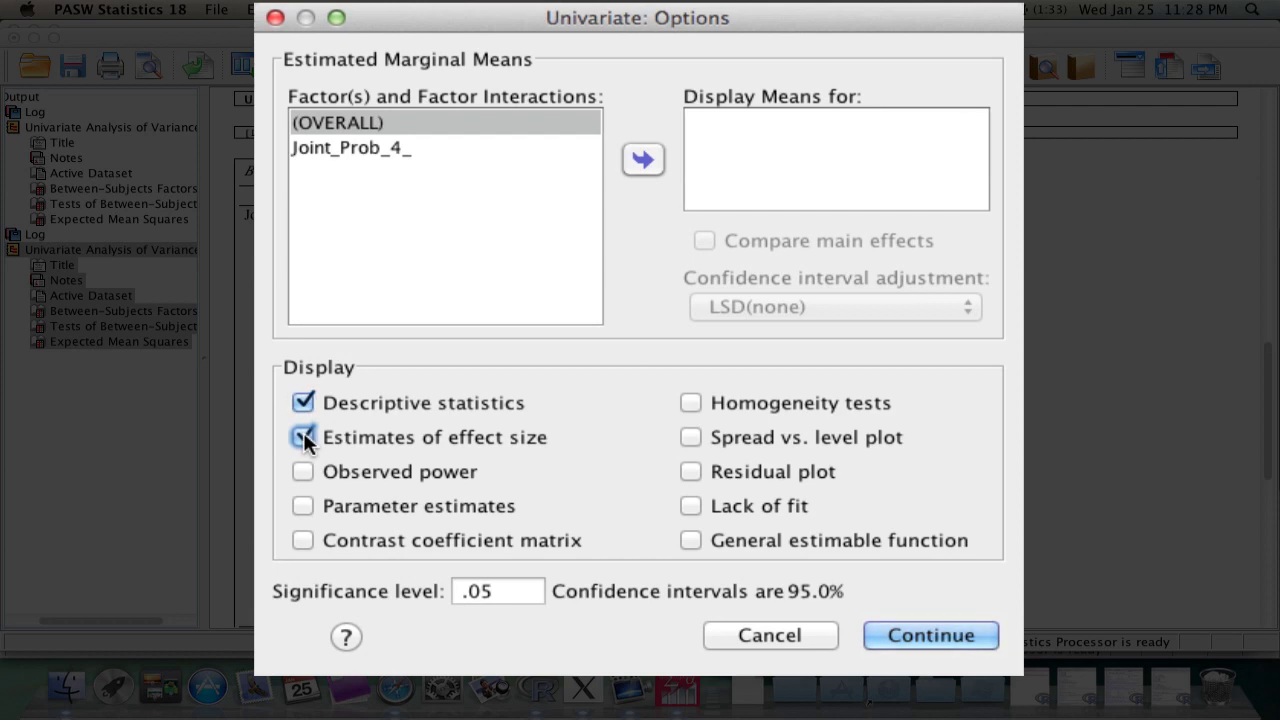
click(925, 636)
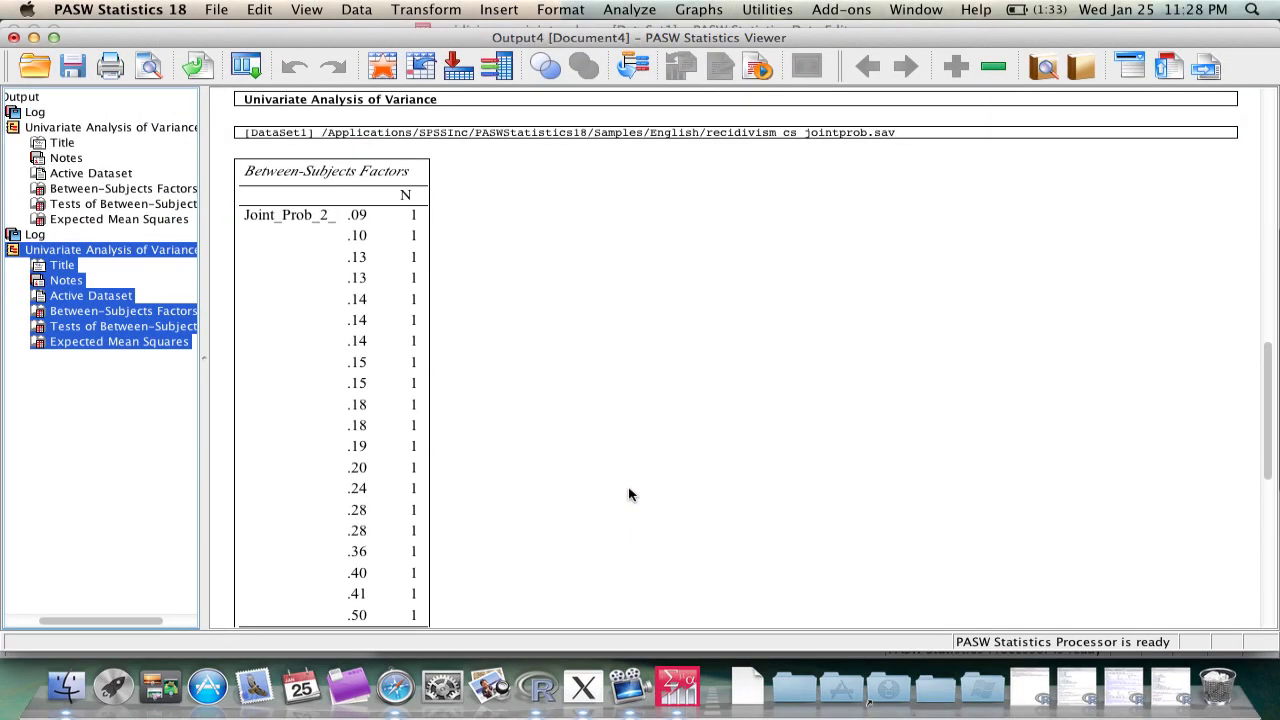
- Cut the entire /PRINT=ETASQ DESCRIPTIVE UNIANOVA command out of Syntax8
key(F9)
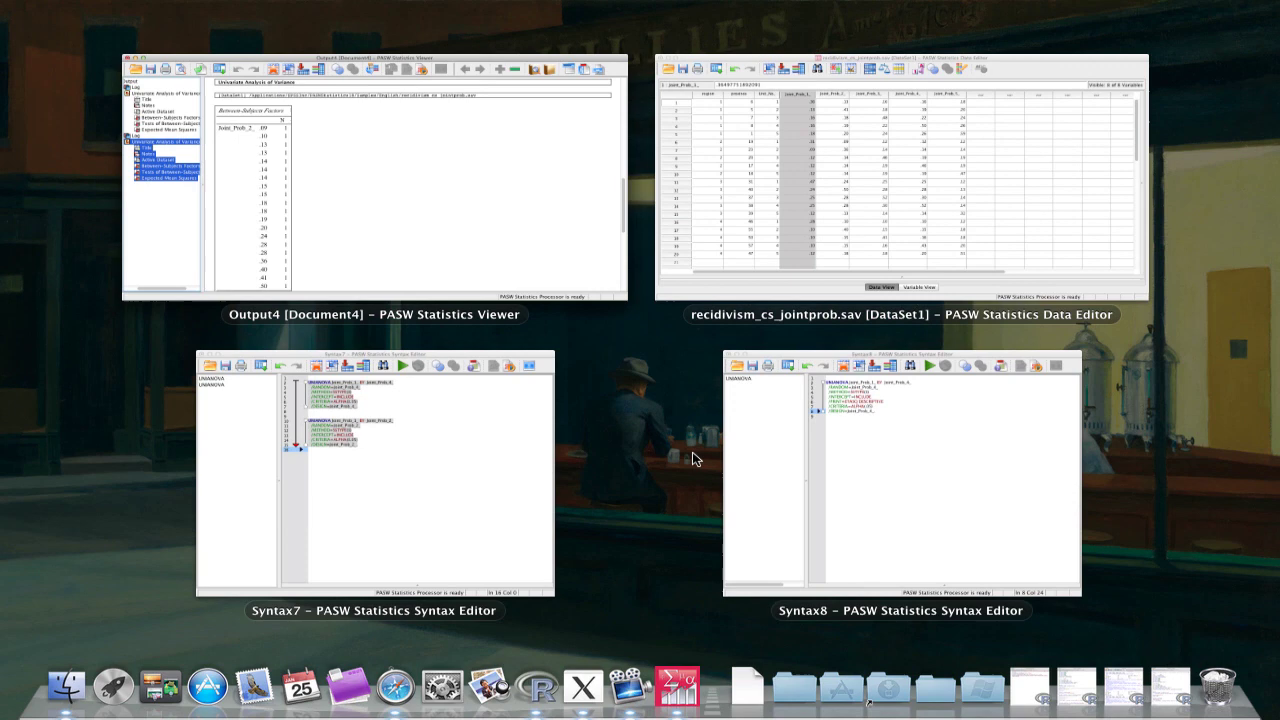
click(914, 482)
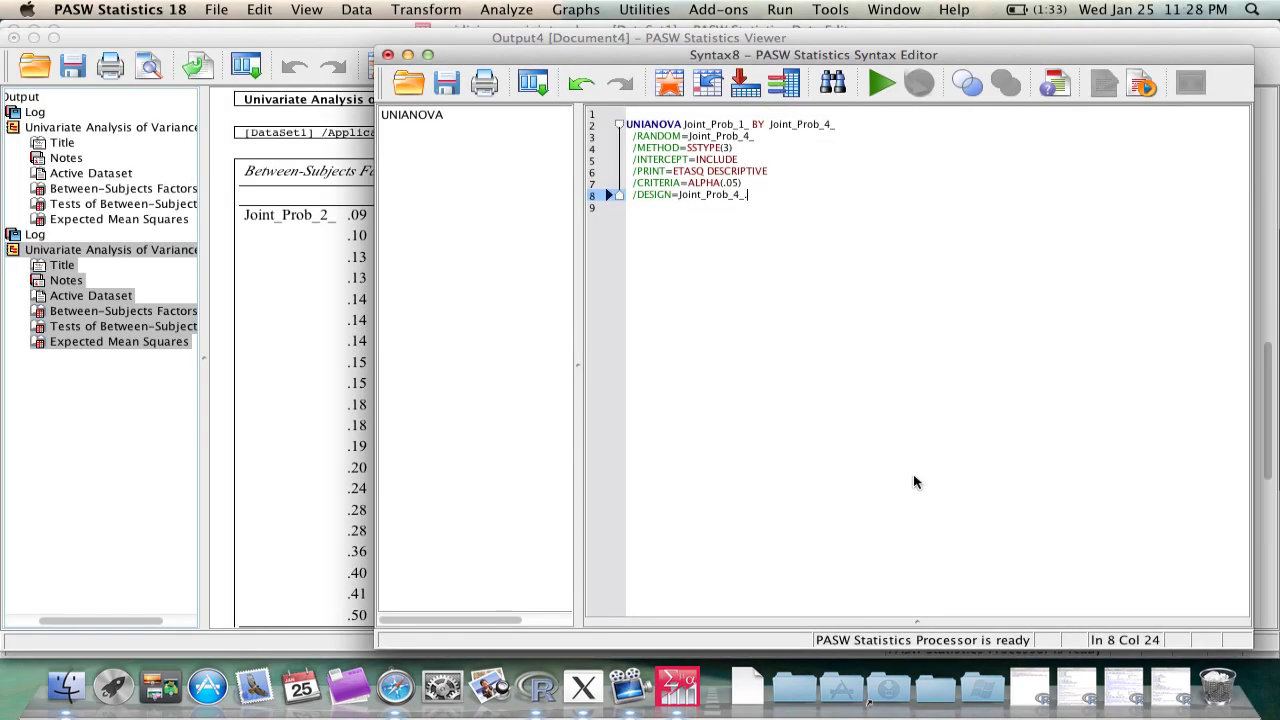
click(774, 239)
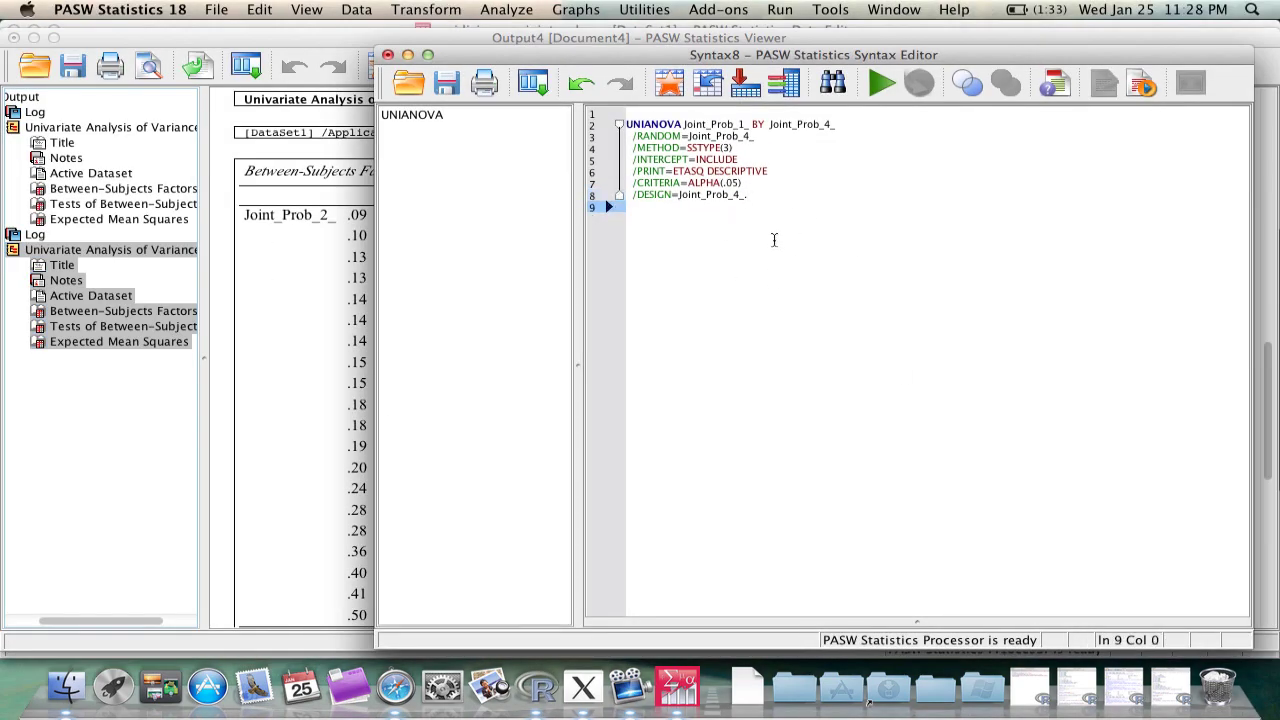
key(super+a)
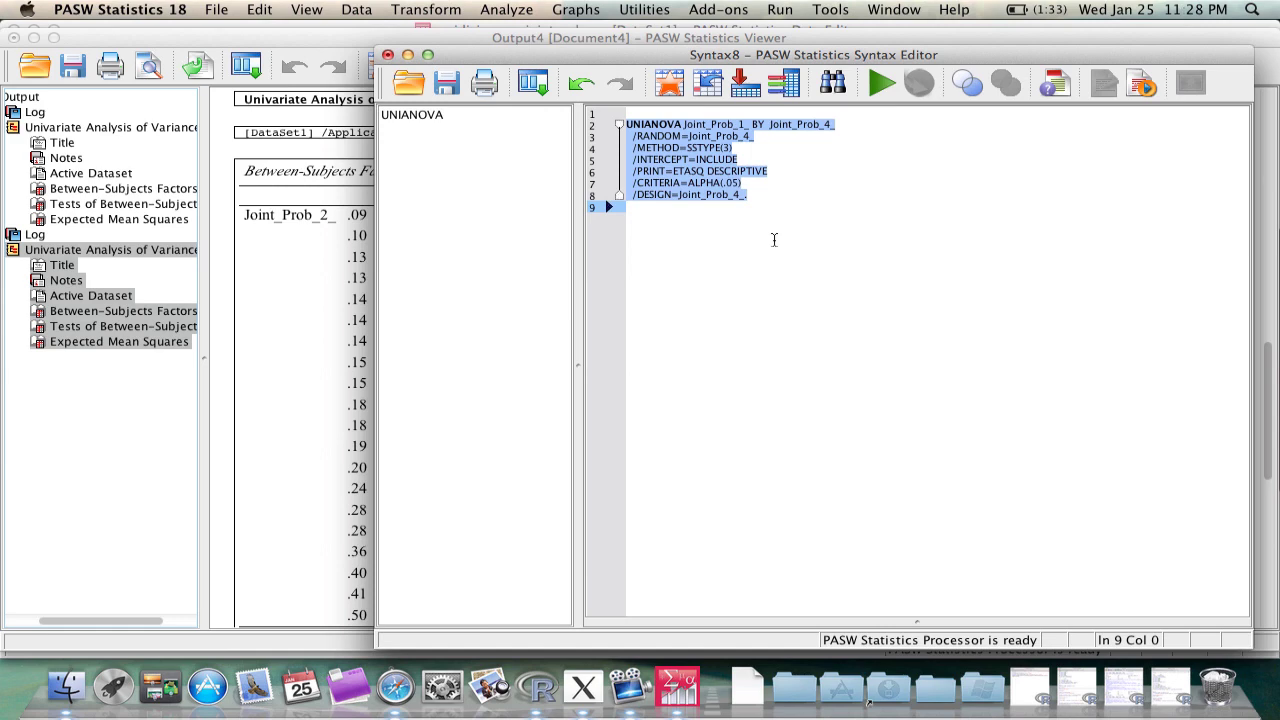
key(super+x)
- Paste it into Syntax7 on new blank lines after the first command
key(F3)
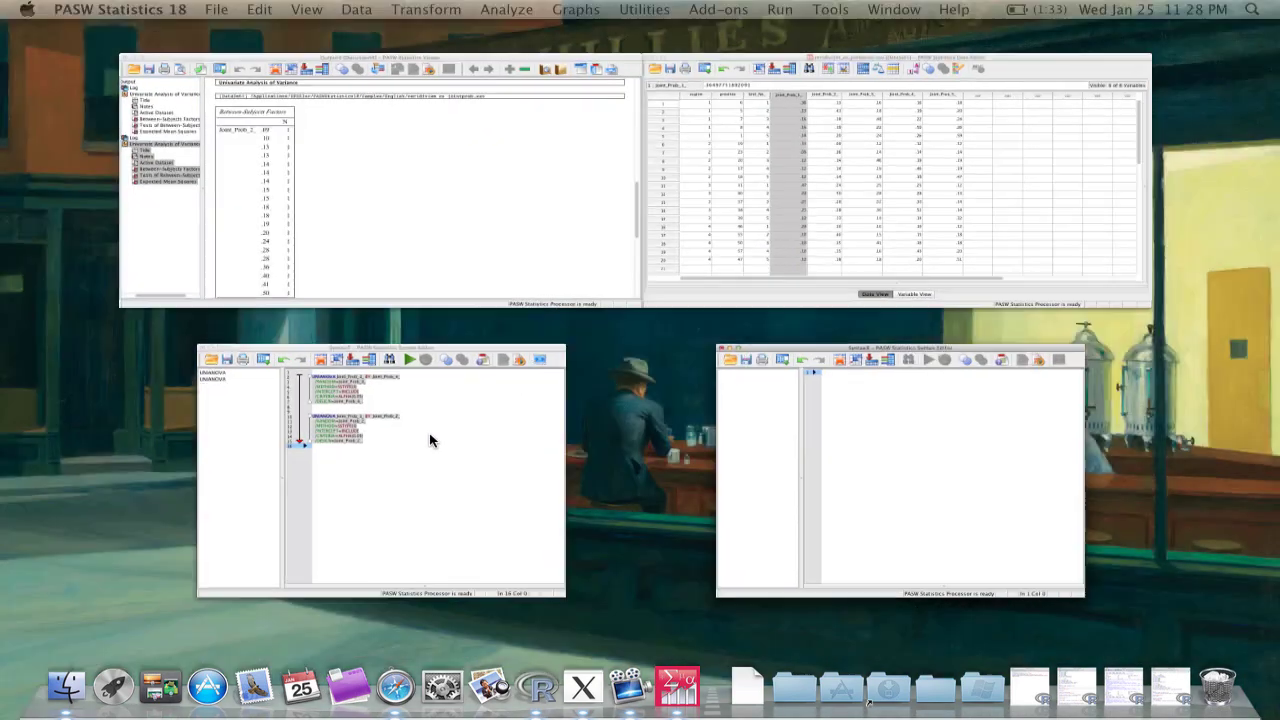
click(430, 440)
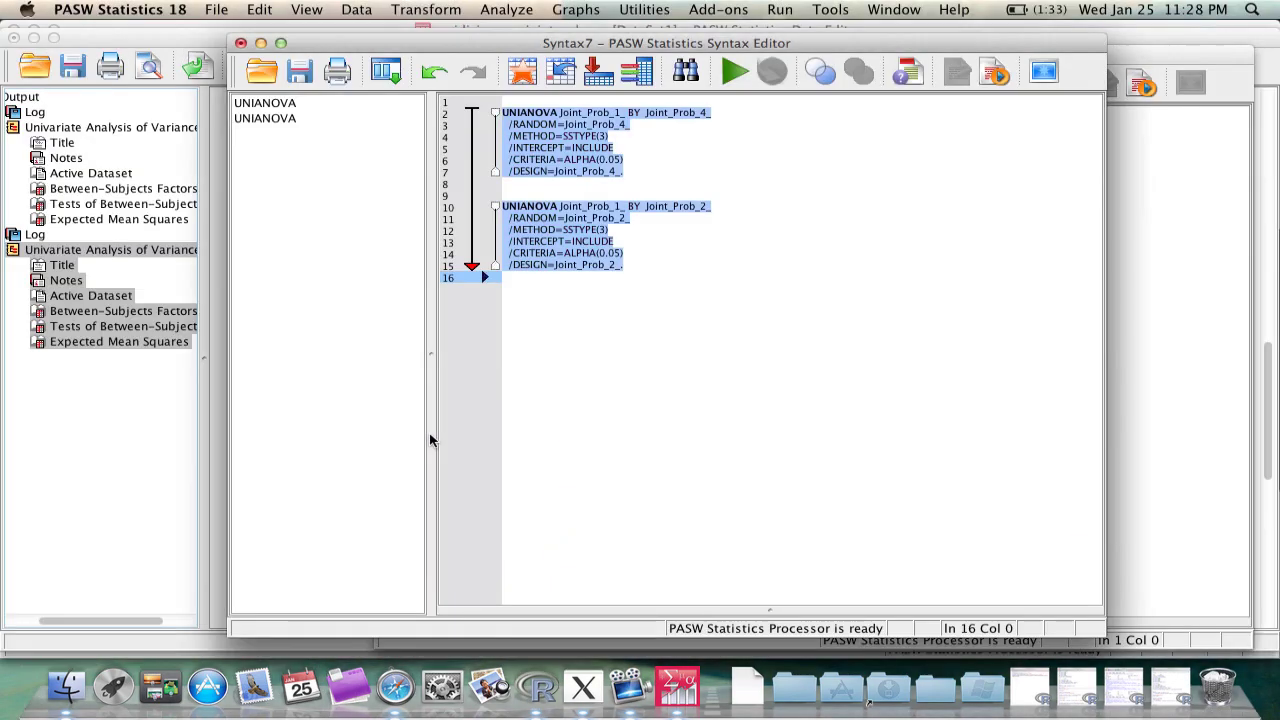
click(668, 188)
key(Return)
key(Return)
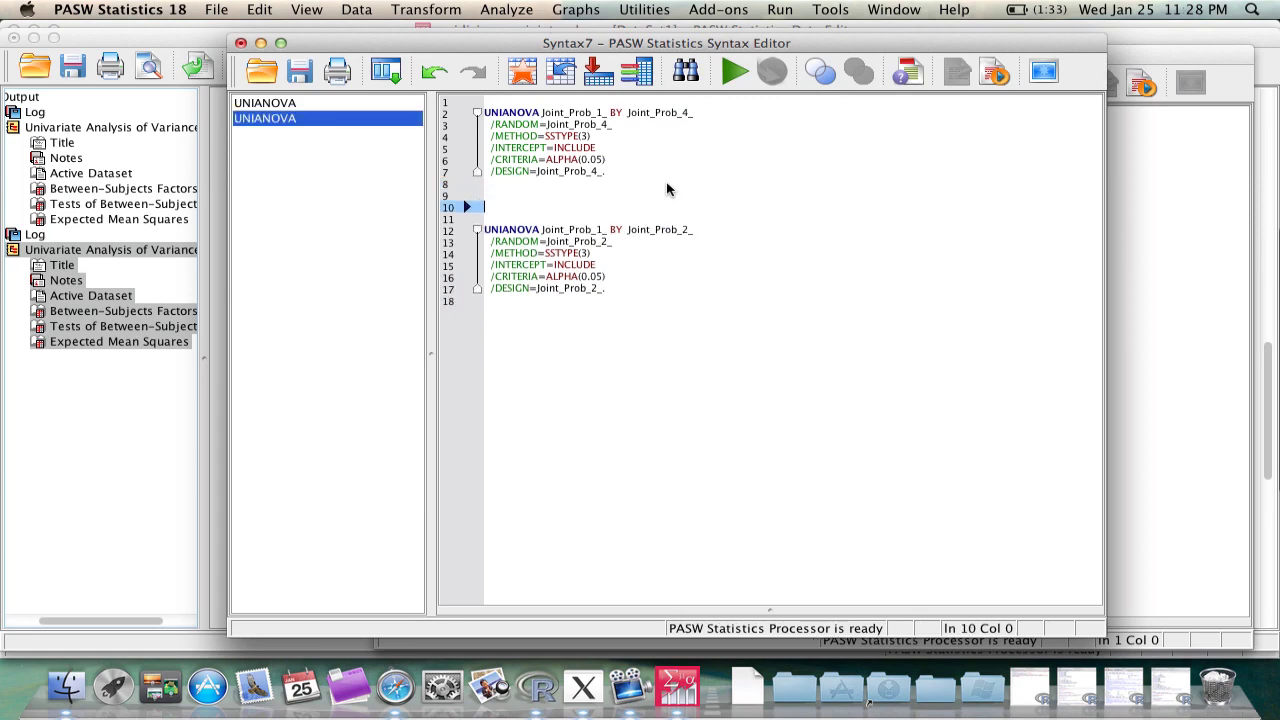
key(Up)
key(super+v)
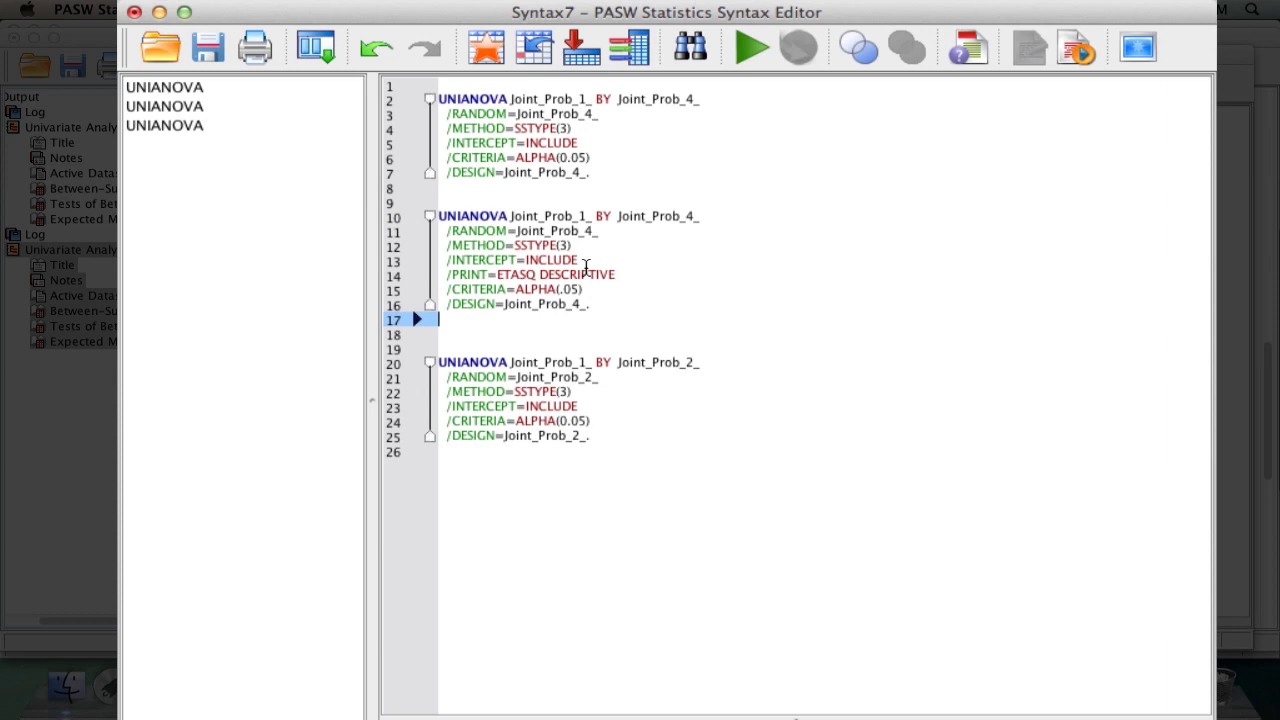
- Highlight the added /PRINT=ETASQ DESCRIPTIVE line to check it, then deselect
triple_click(583, 275)
click(585, 275)
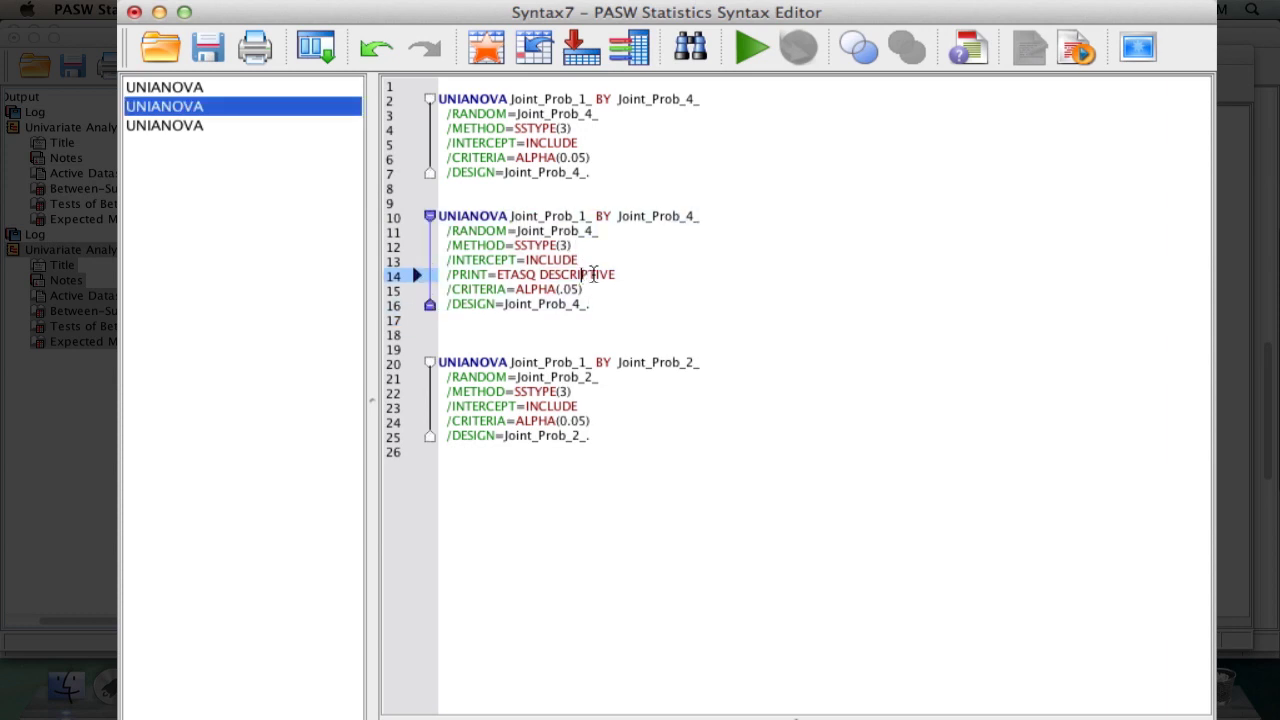
key(shift+Home)
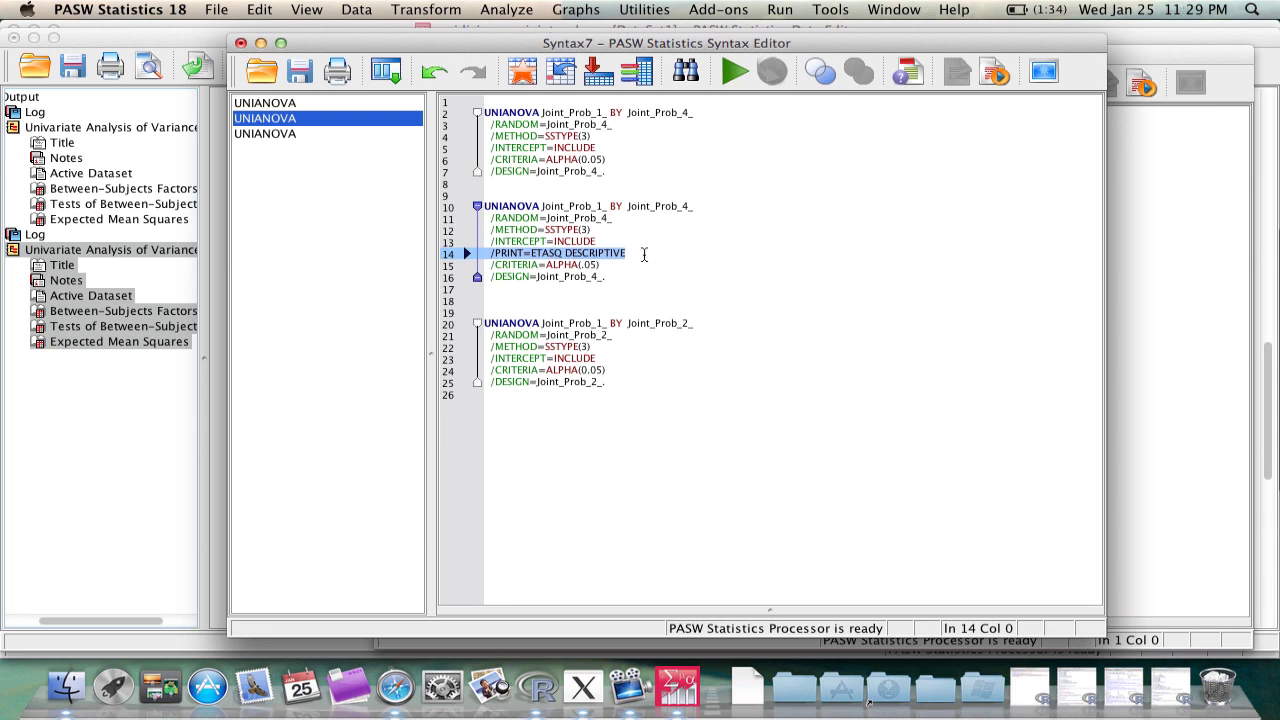
click(644, 254)
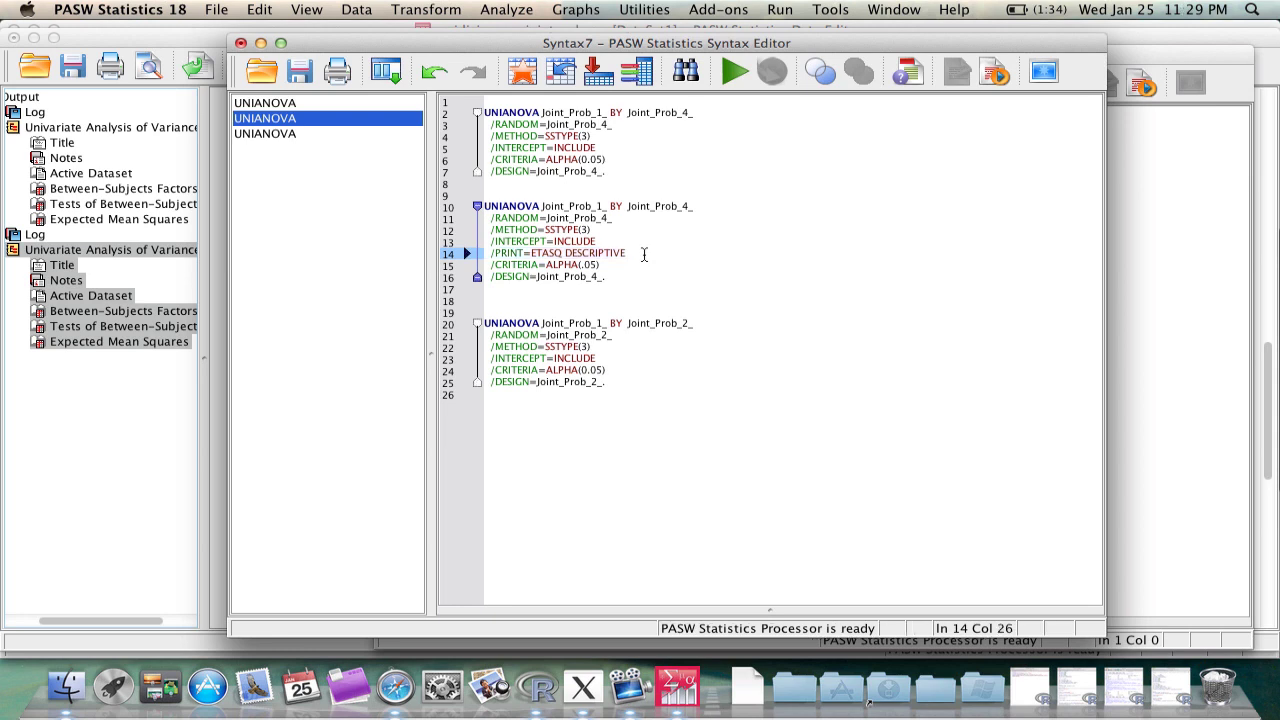
- Save the Syntax7 syntax as 'Syntax for Later.sps' in Documents
click(215, 10)
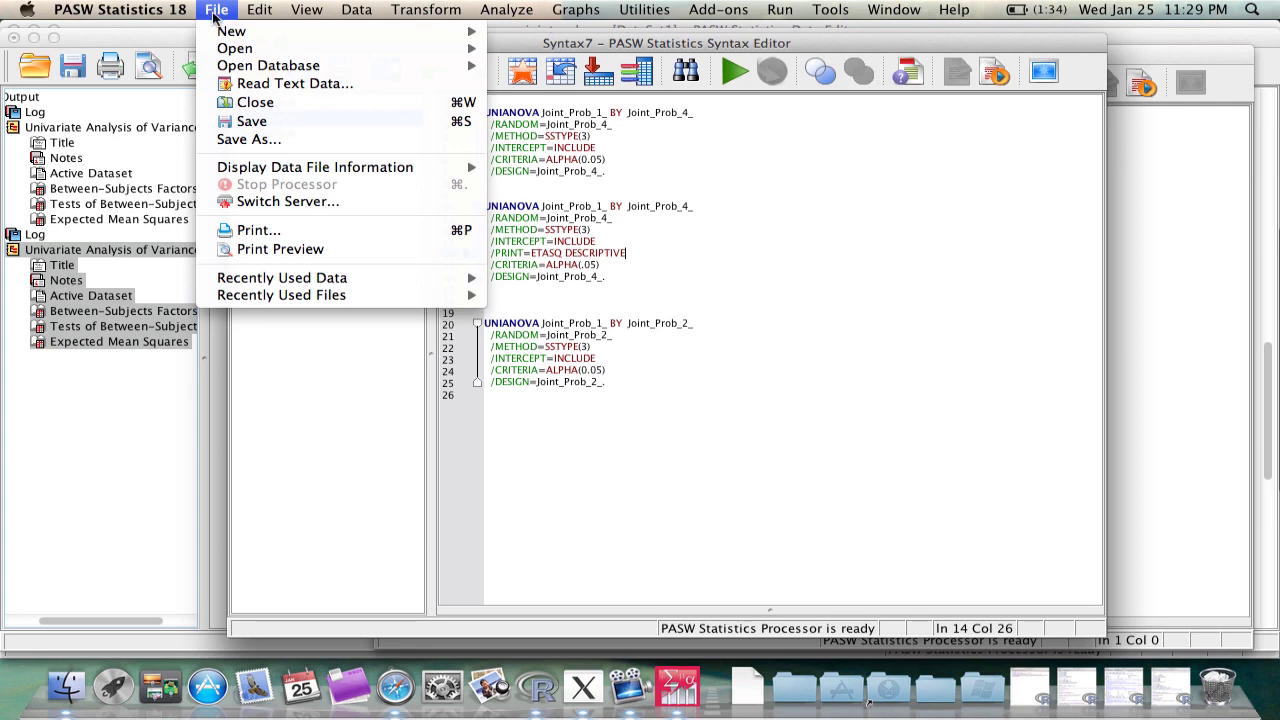
click(250, 140)
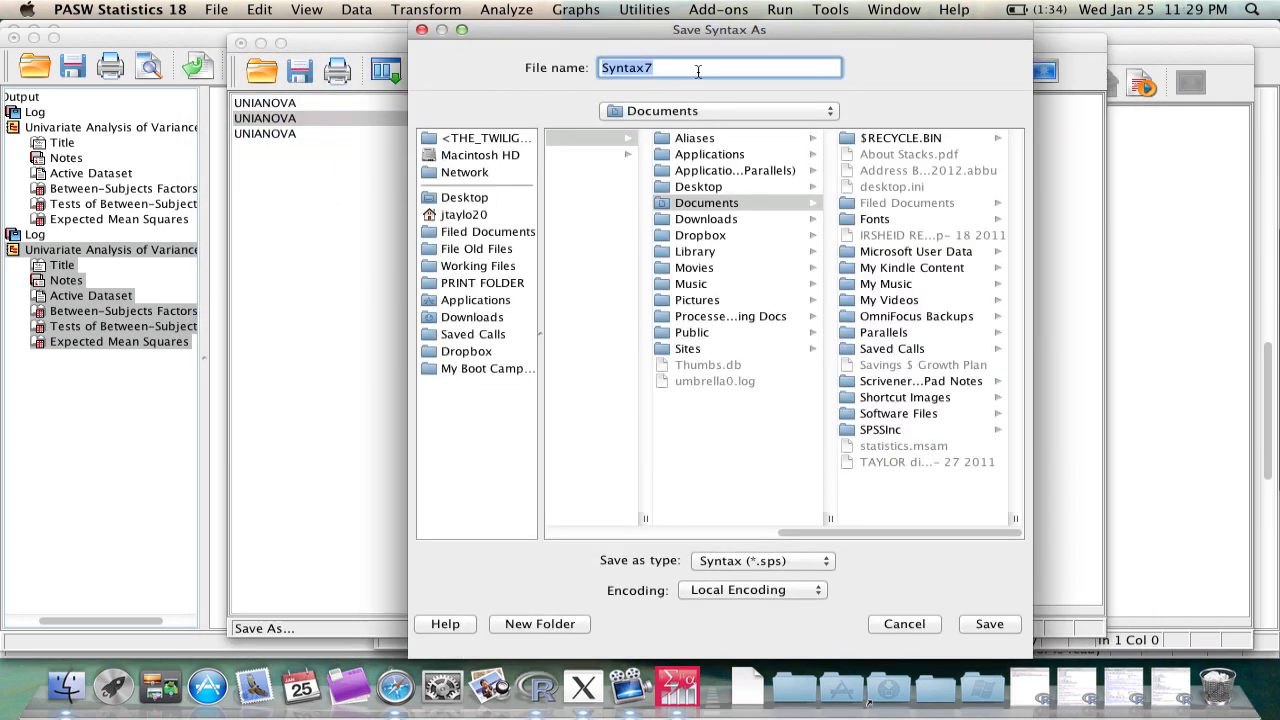
text(Syntax)
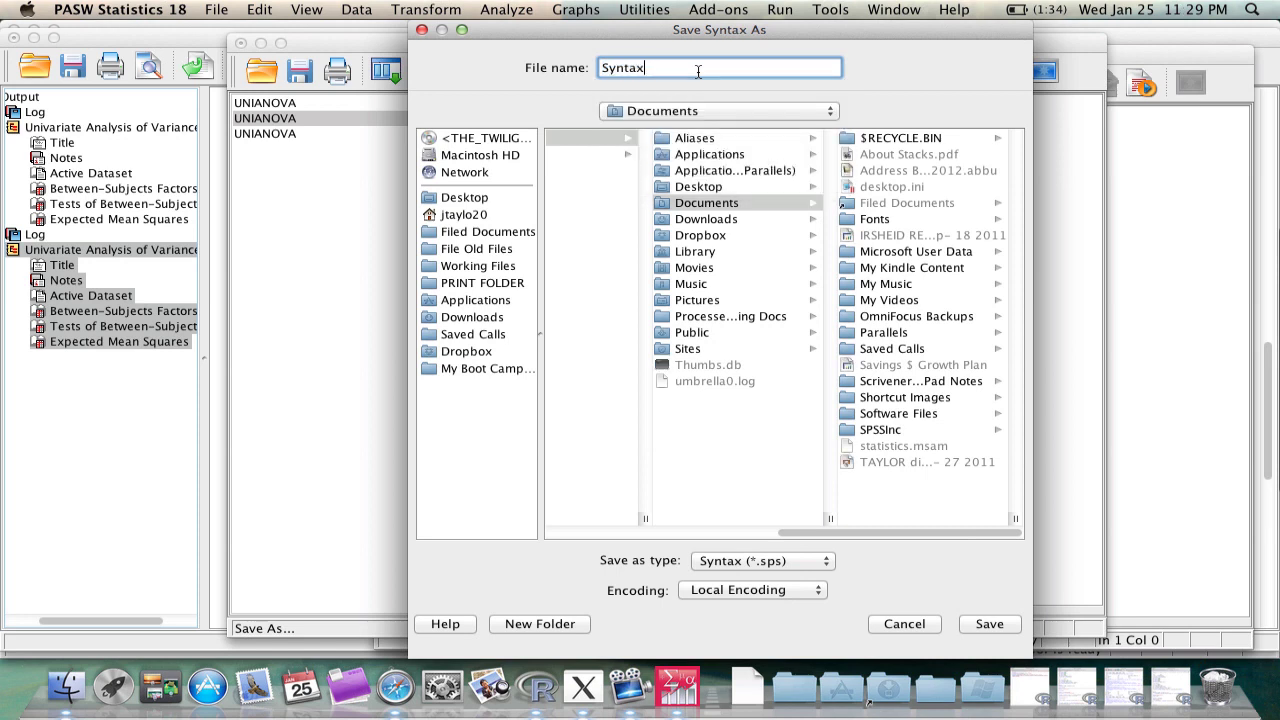
text( for Later)
click(989, 625)
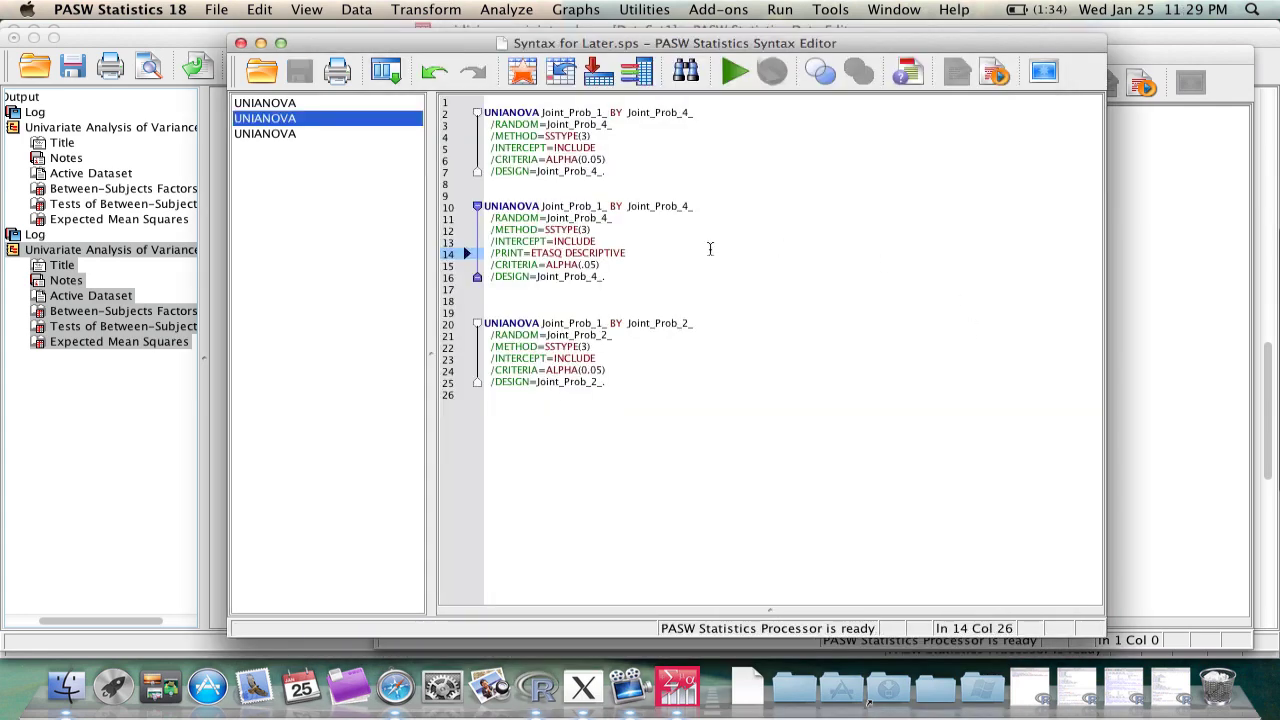
click(710, 275)
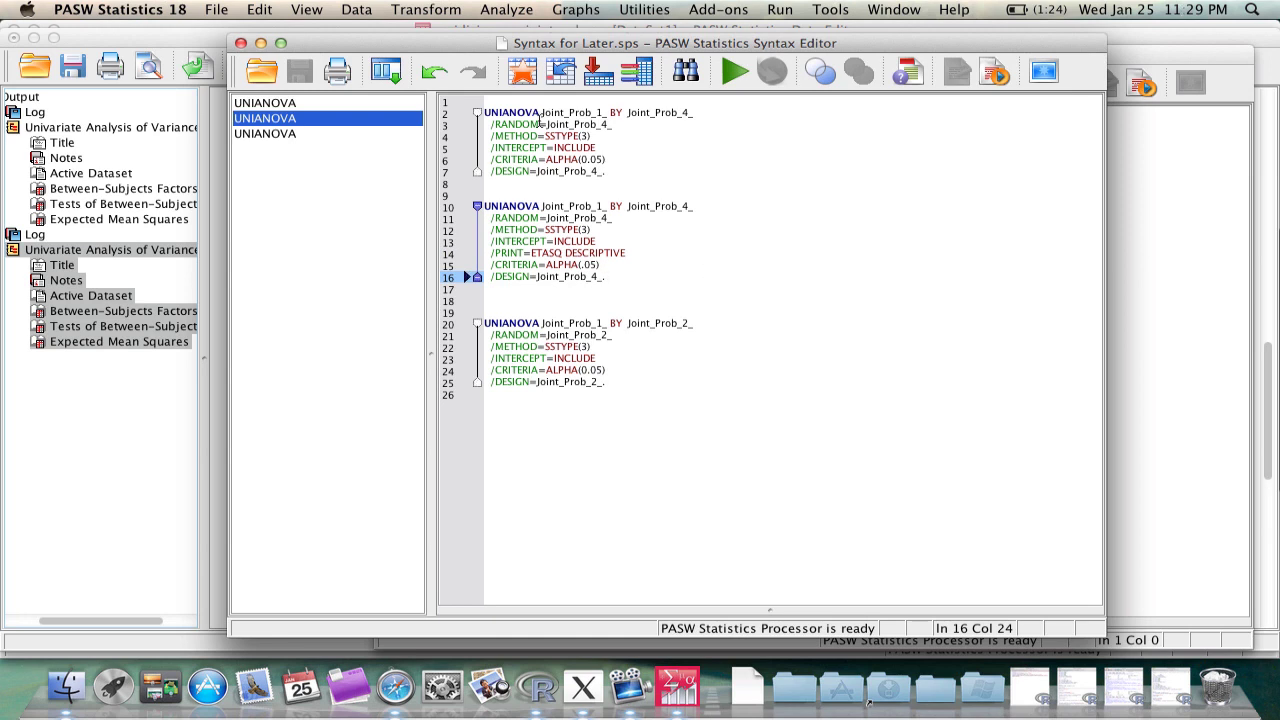
click(501, 98)
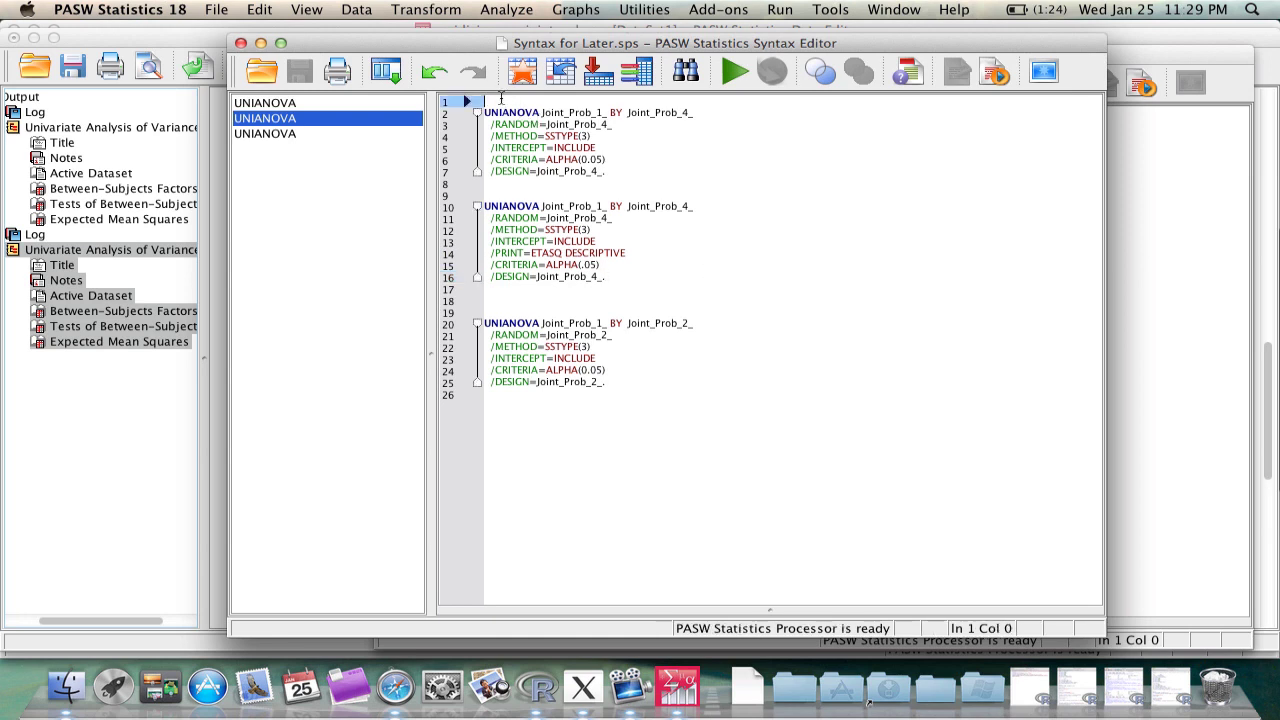
key(super+a)
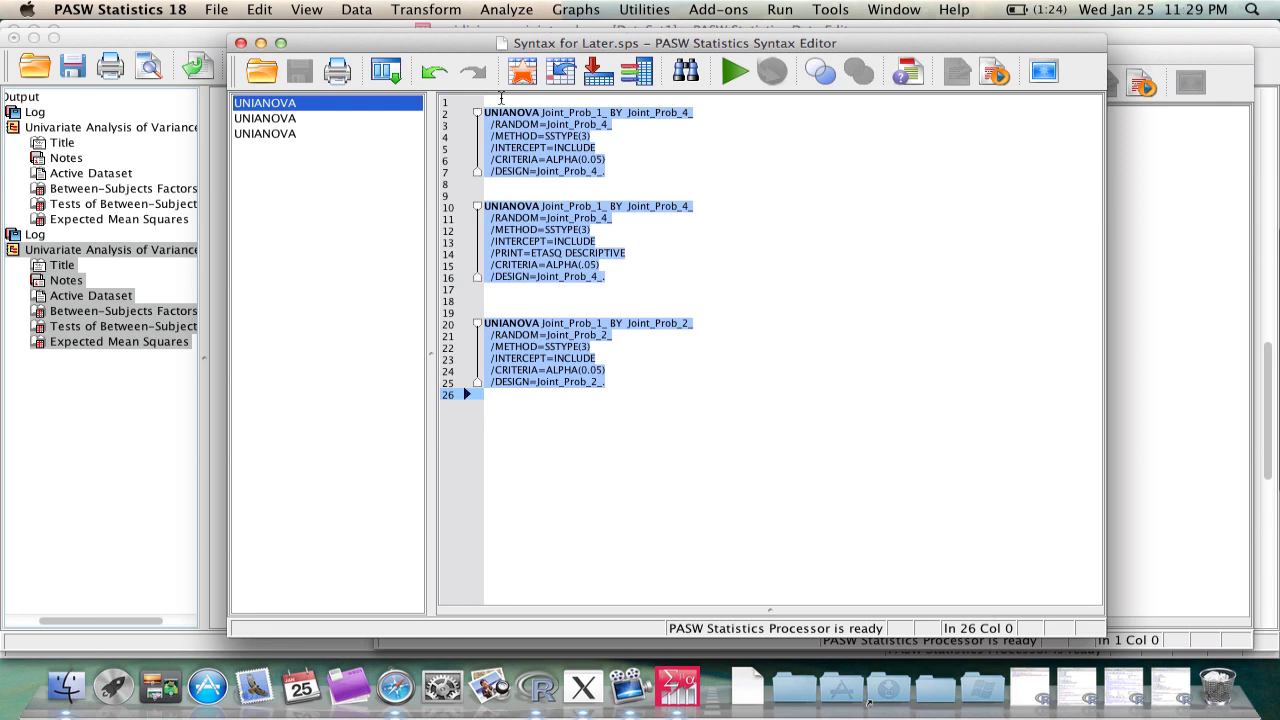
key(Right)
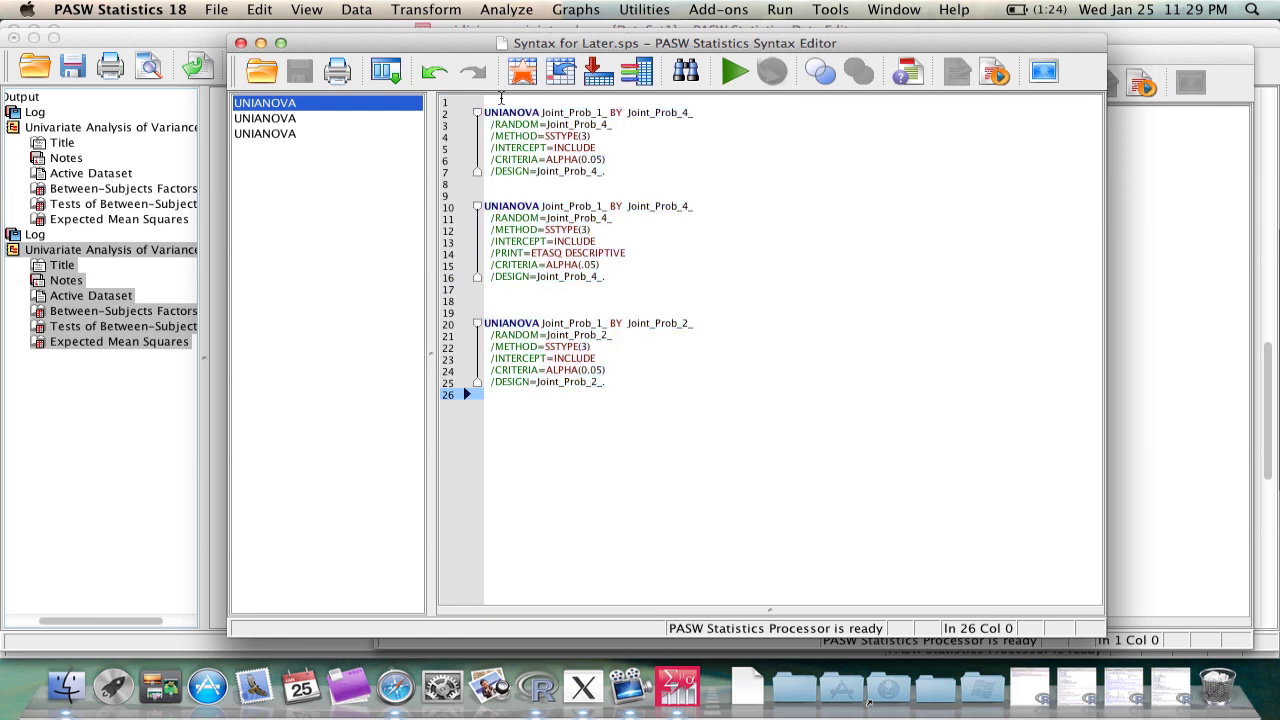
key(super+Up)
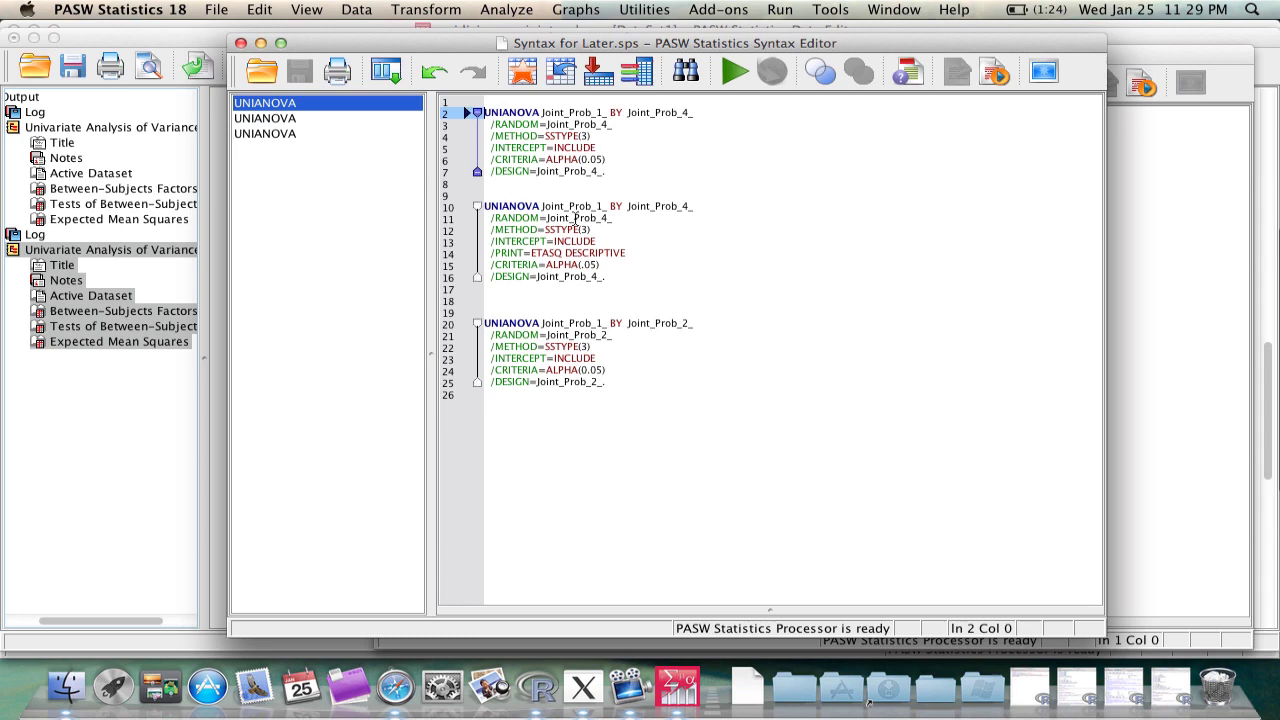